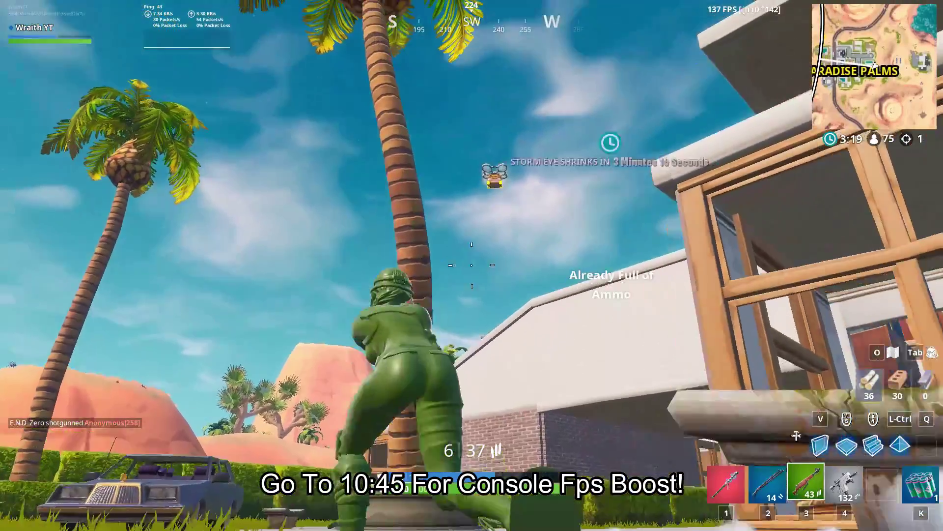
click(471, 265)
click(471, 266)
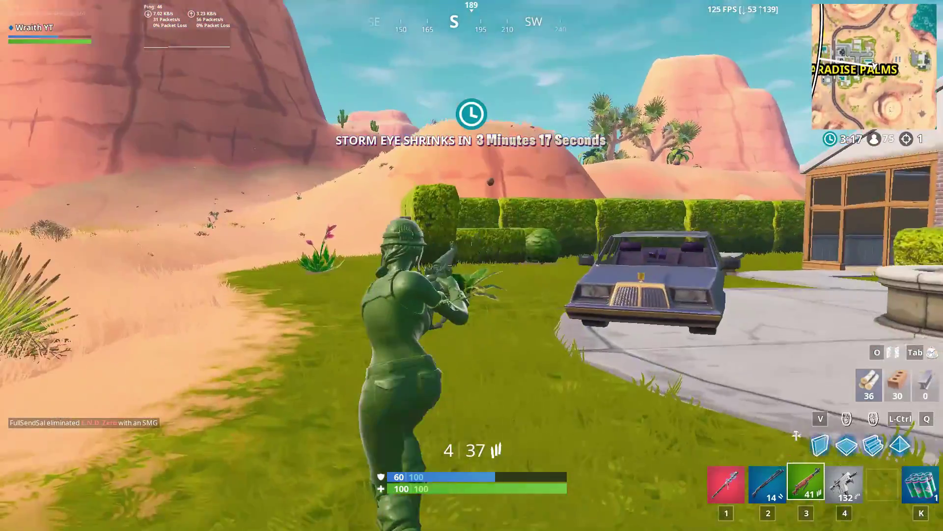
key(r)
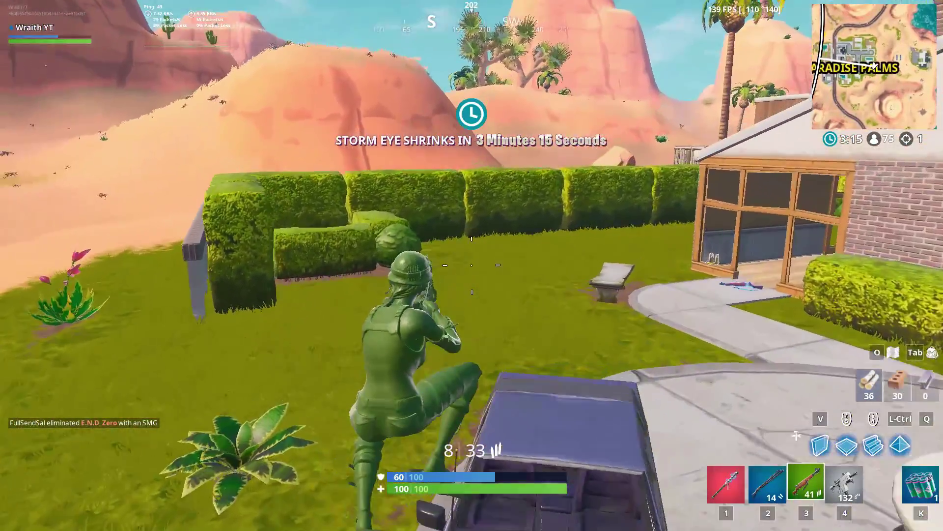
key(Tab)
key(Tab)
key(4)
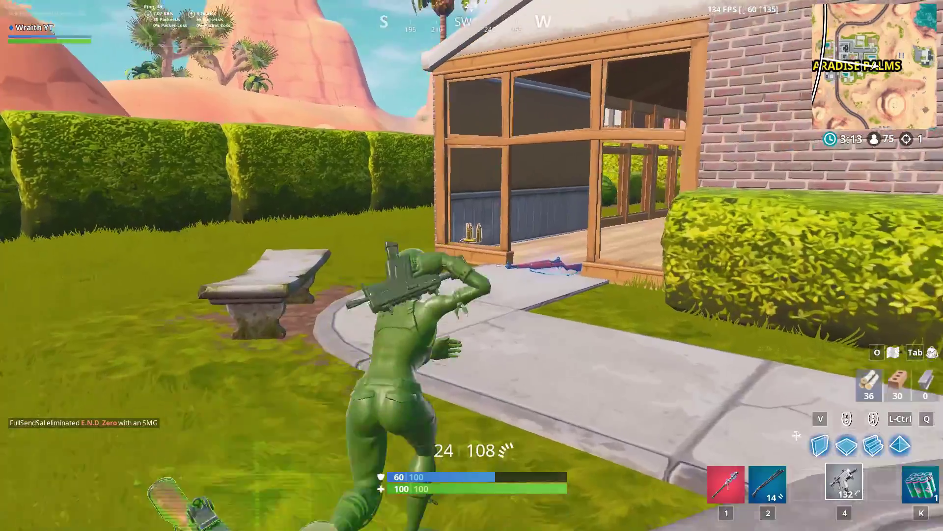
key(2)
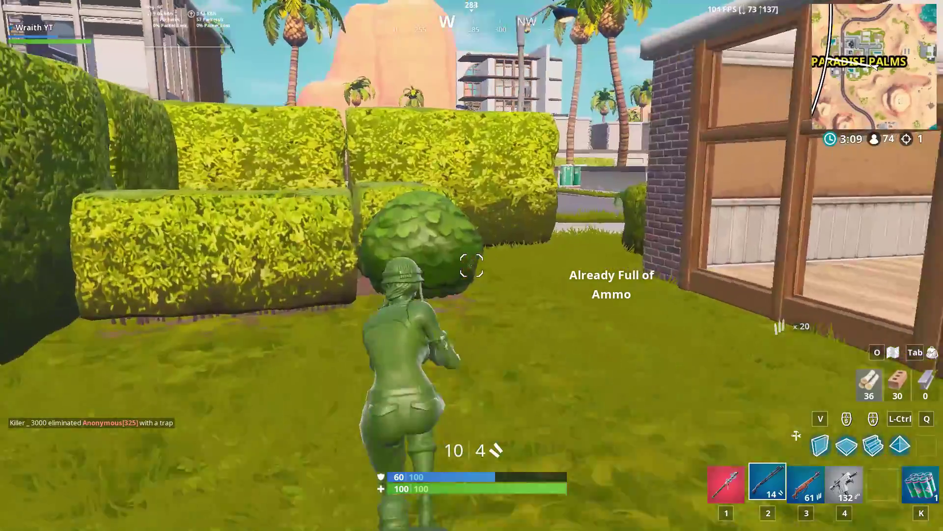
key(space)
key(w)
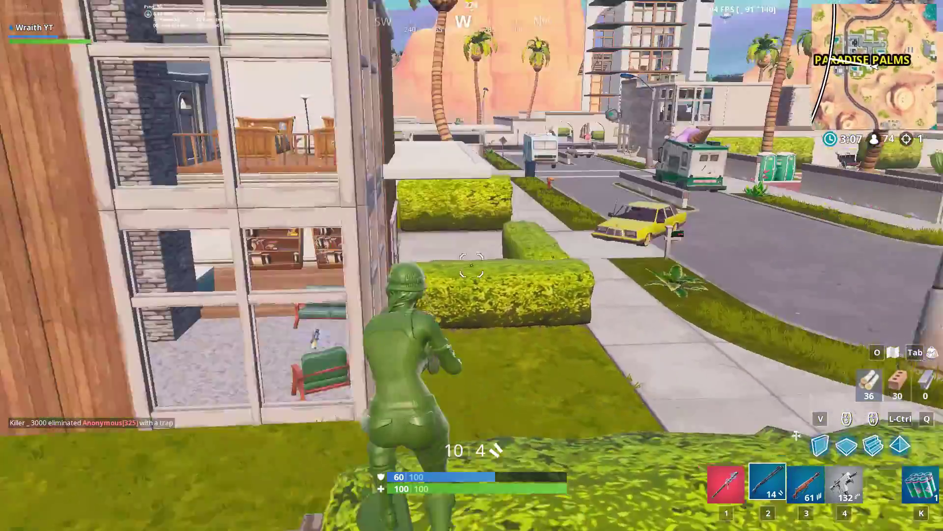
key(w)
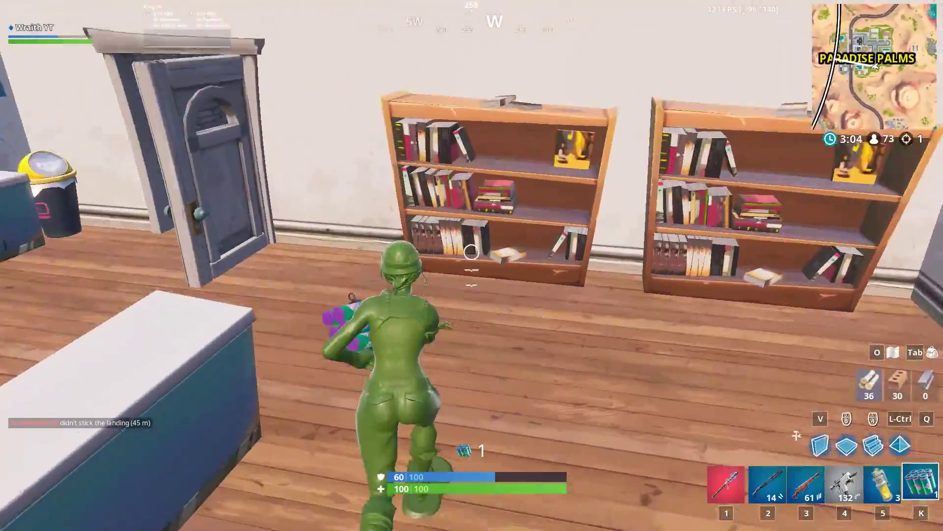
key(Tab)
click(818, 424)
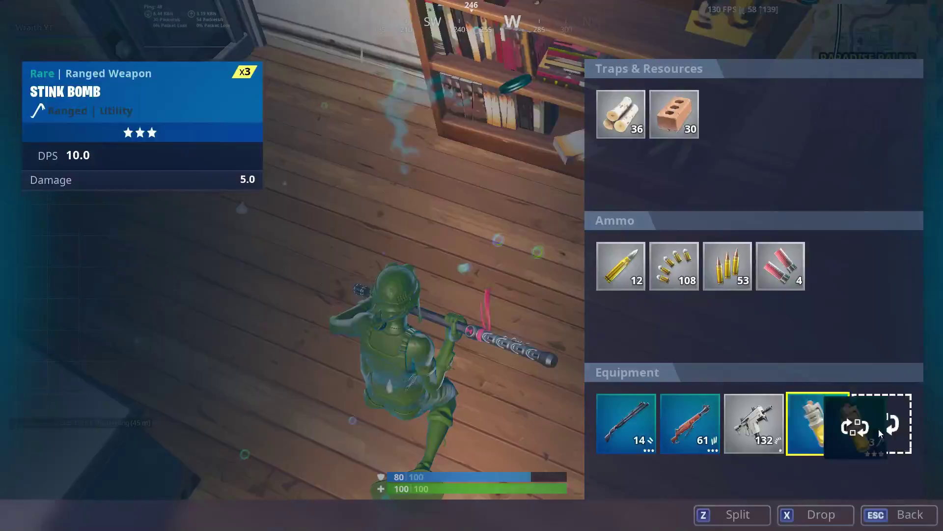
key(Tab)
key(w)
key(w)
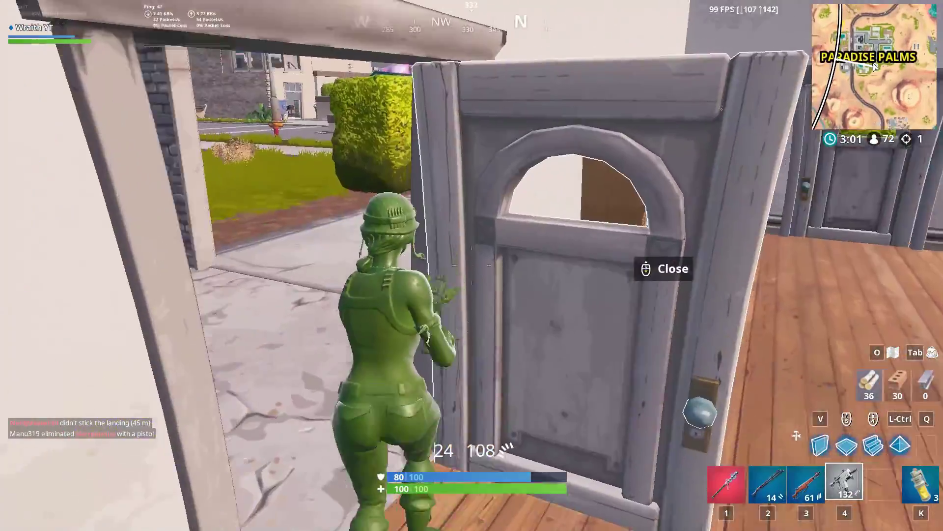
key(2)
key(w)
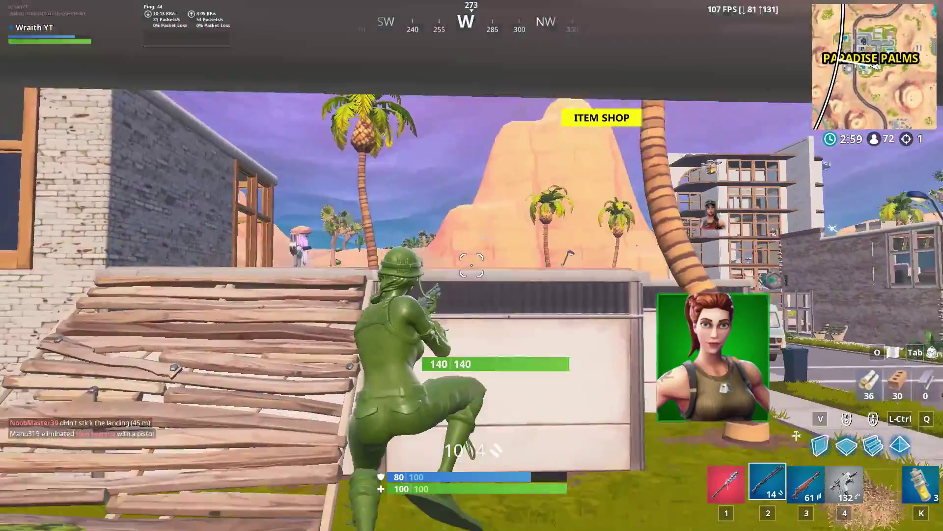
key(w)
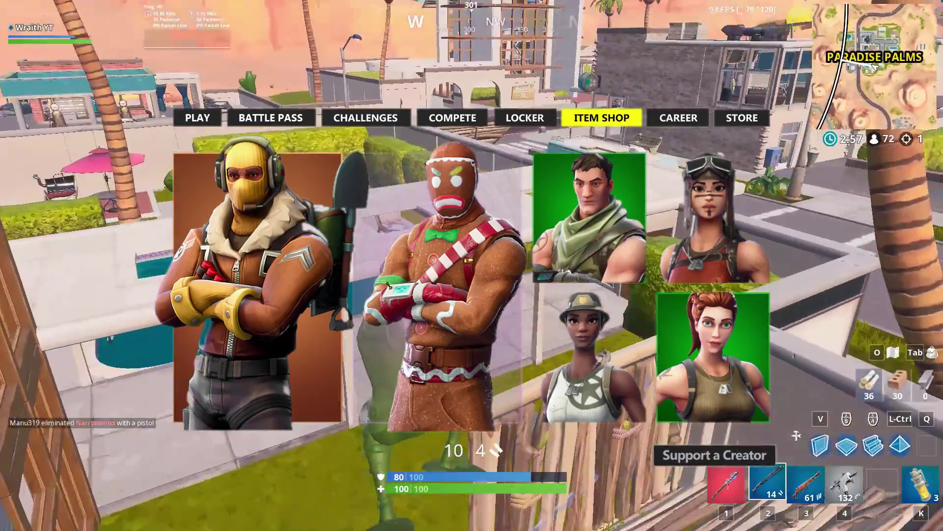
click(471, 265)
click(472, 265)
key(w)
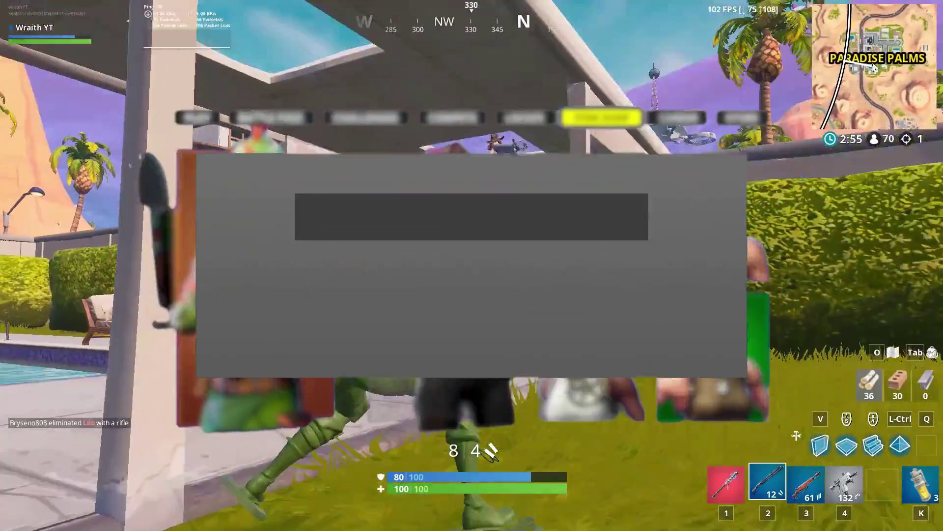
click(471, 265)
key(w)
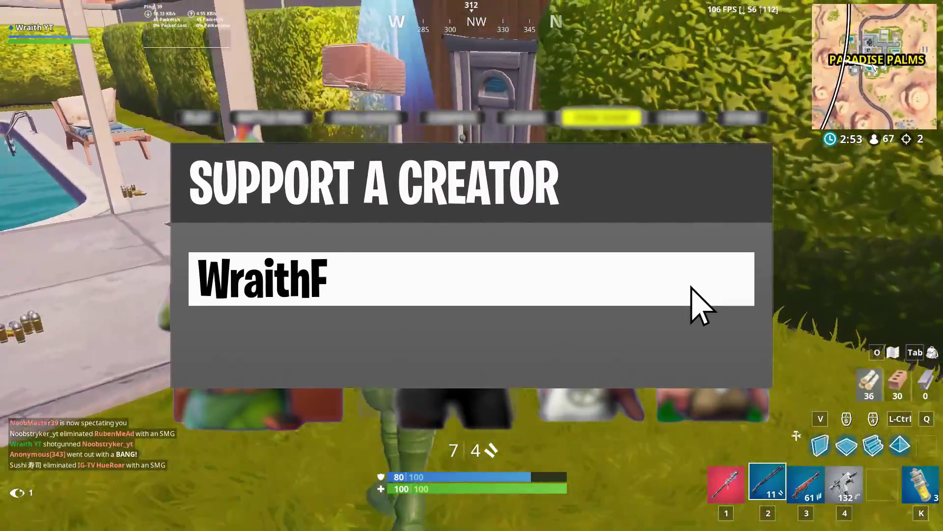
key(r)
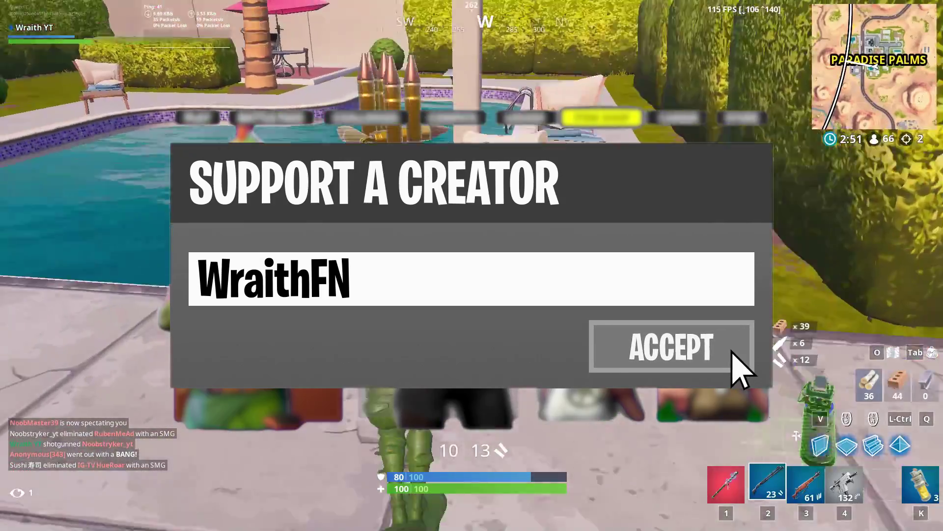
key(Tab)
key(Tab)
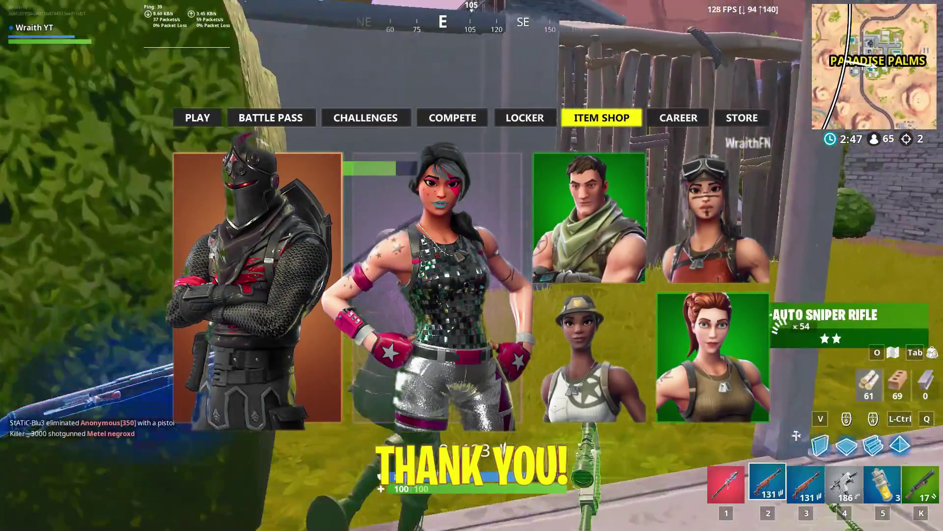
key(e)
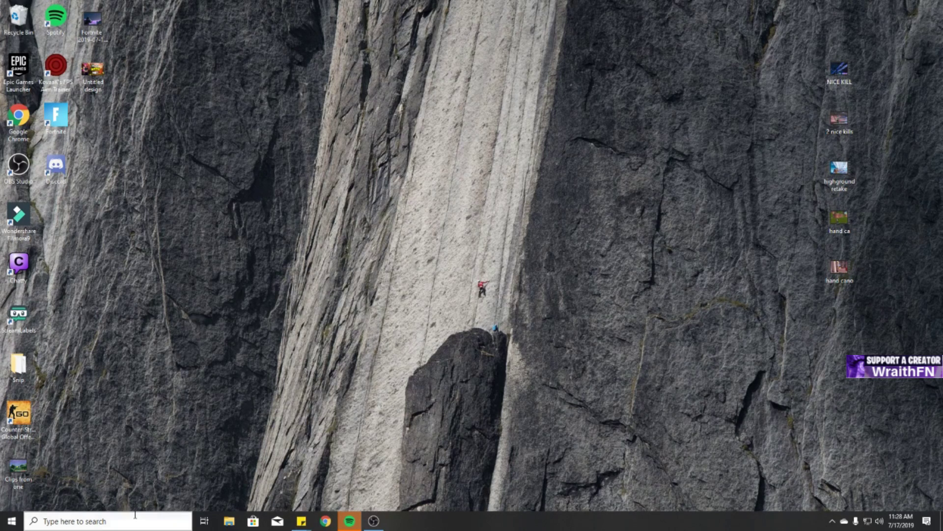
Search Windows for "control", launch Control Panel and open the advanced system settings from its System page.
click(102, 520)
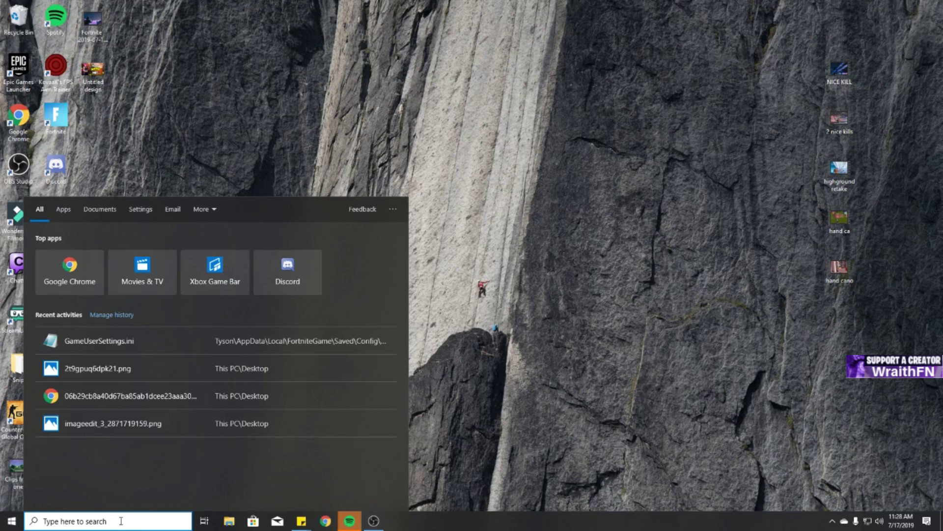
text(control)
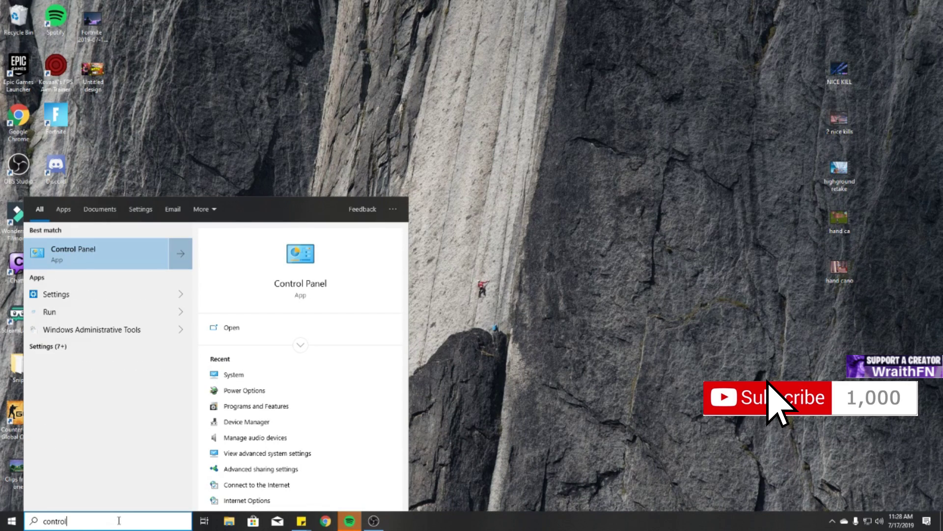
right_click(86, 265)
click(86, 266)
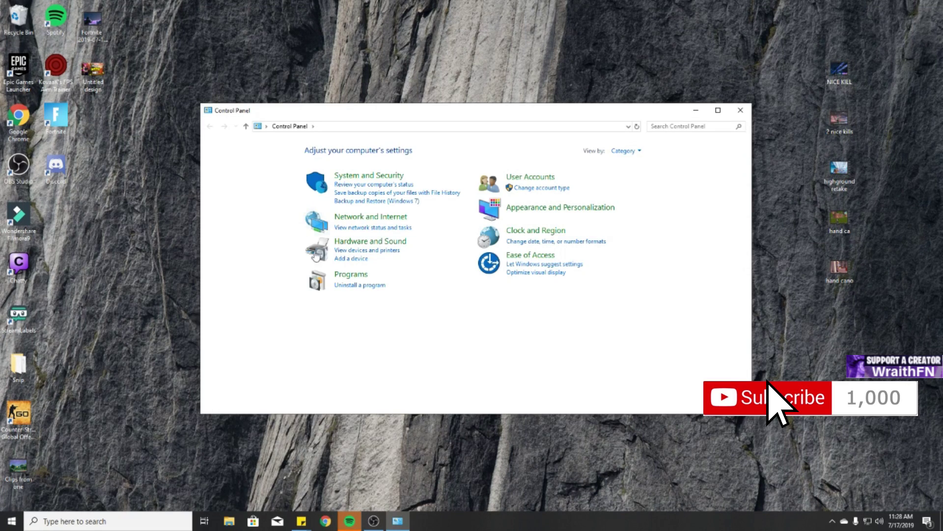
click(380, 179)
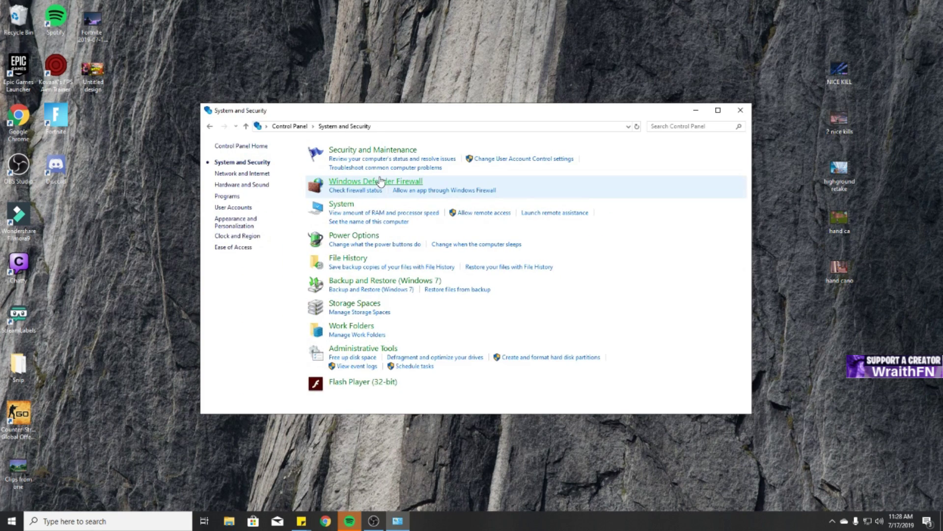
click(344, 205)
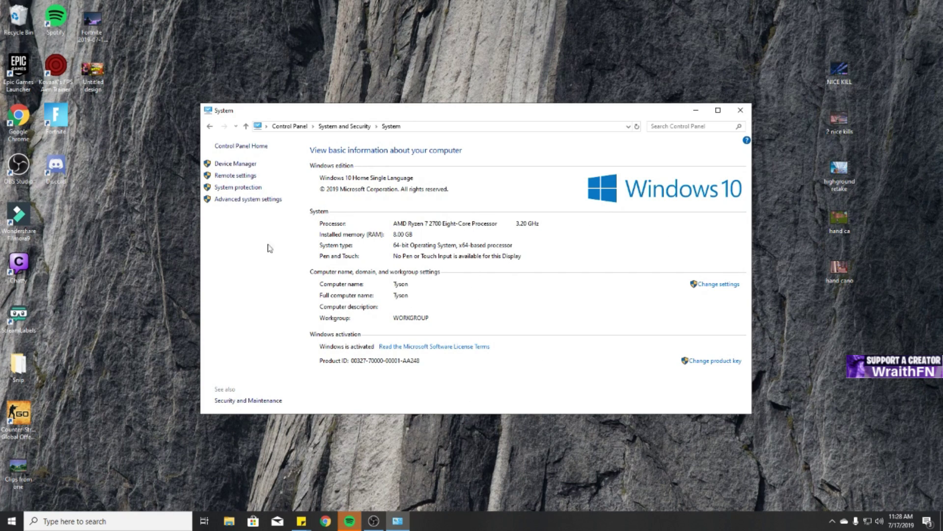
click(256, 200)
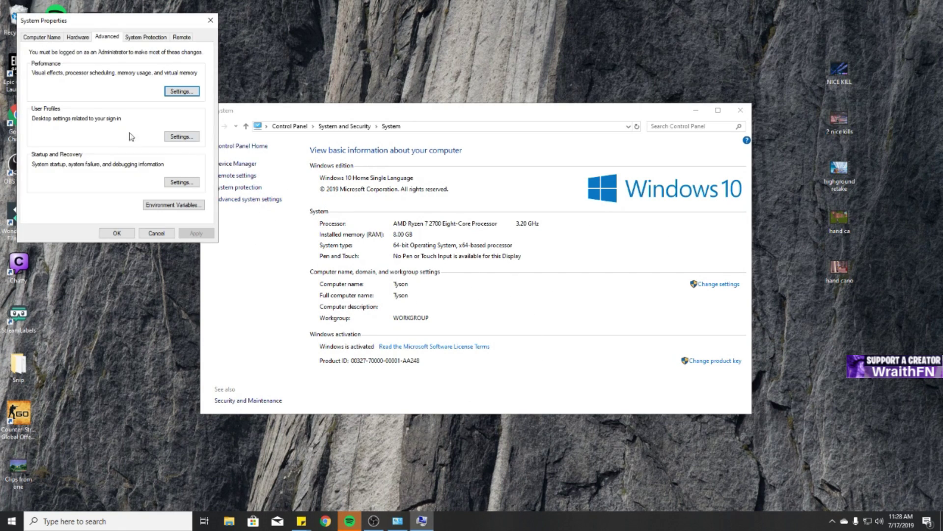
Review the Visual Effects in the Performance settings, accept them, and close System Properties and Control Panel.
drag(130, 21, 452, 143)
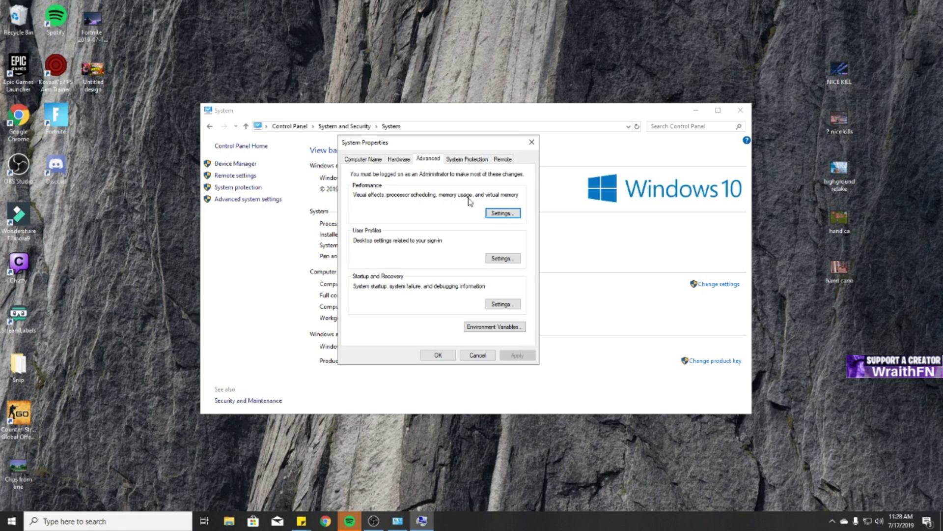
click(500, 214)
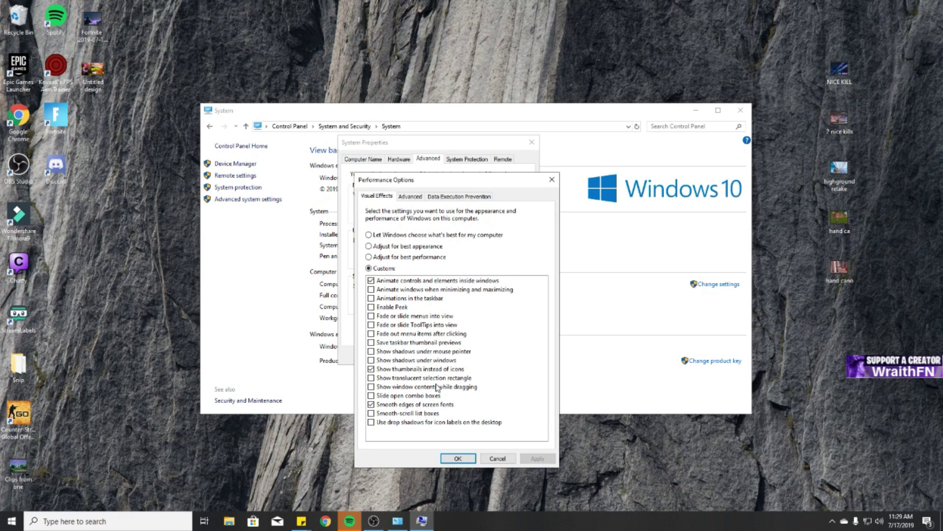
click(457, 458)
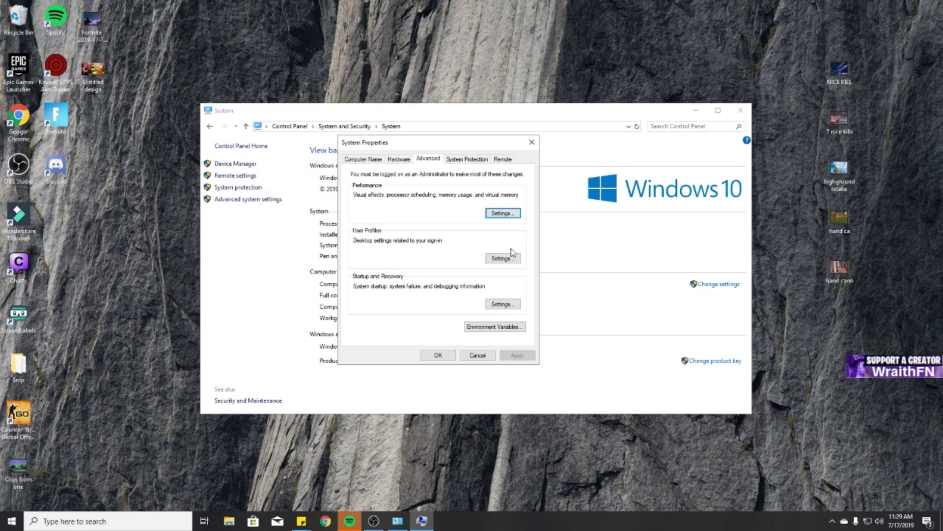
click(537, 147)
click(741, 110)
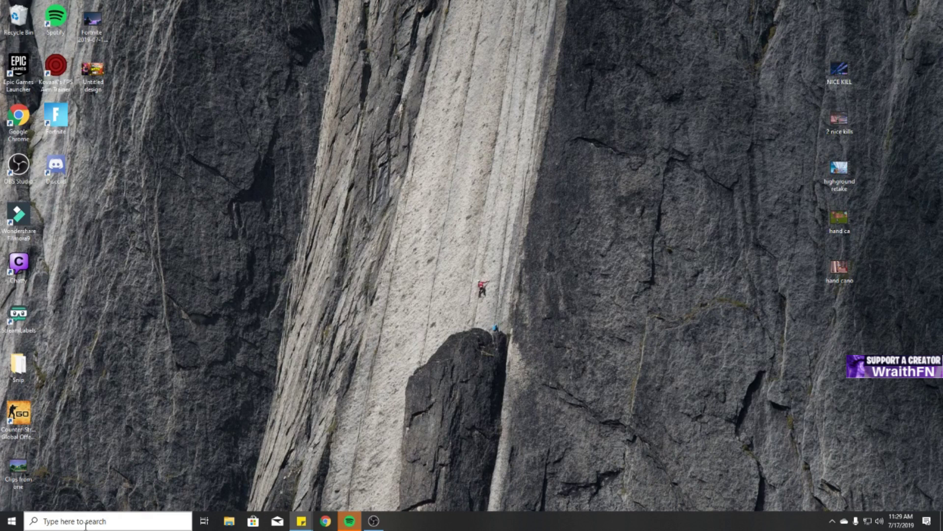
Search Windows for "battery", open the additional power settings from Power & sleep, and expand the additional power plans.
click(113, 522)
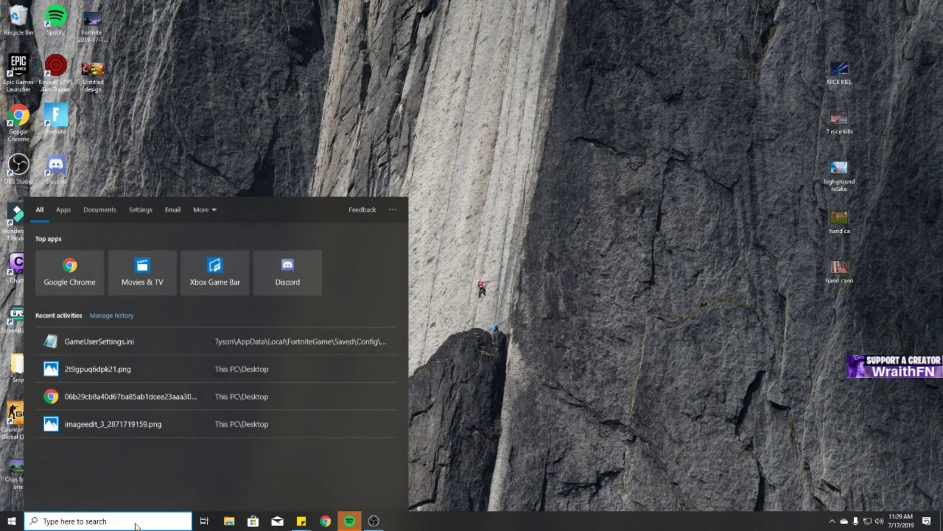
text(battery)
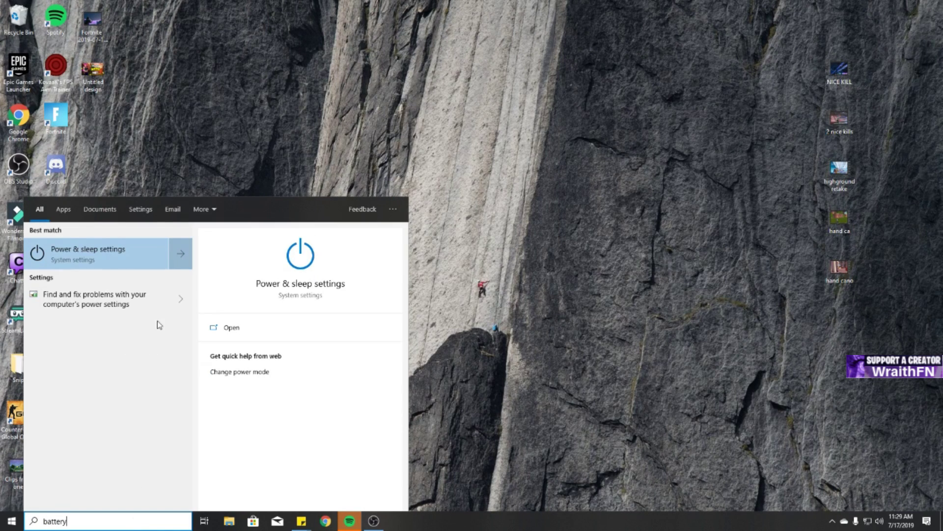
click(136, 261)
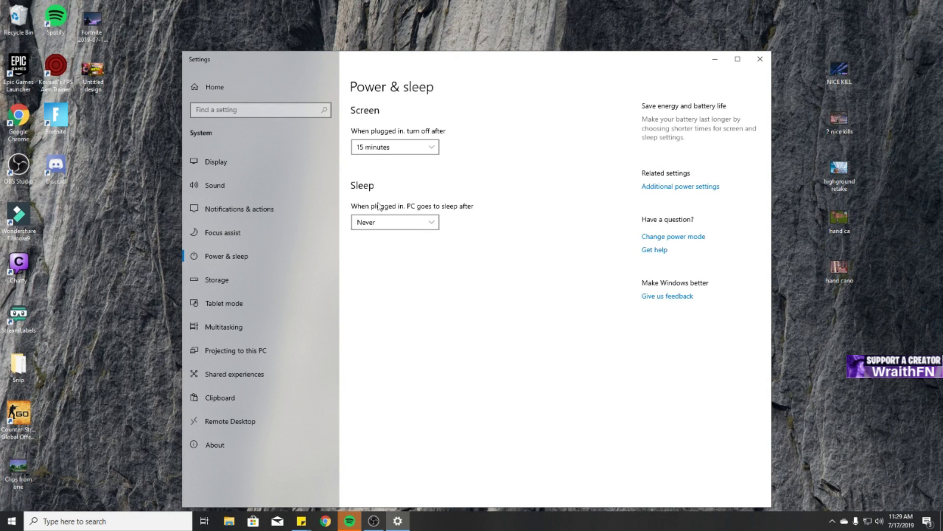
click(702, 193)
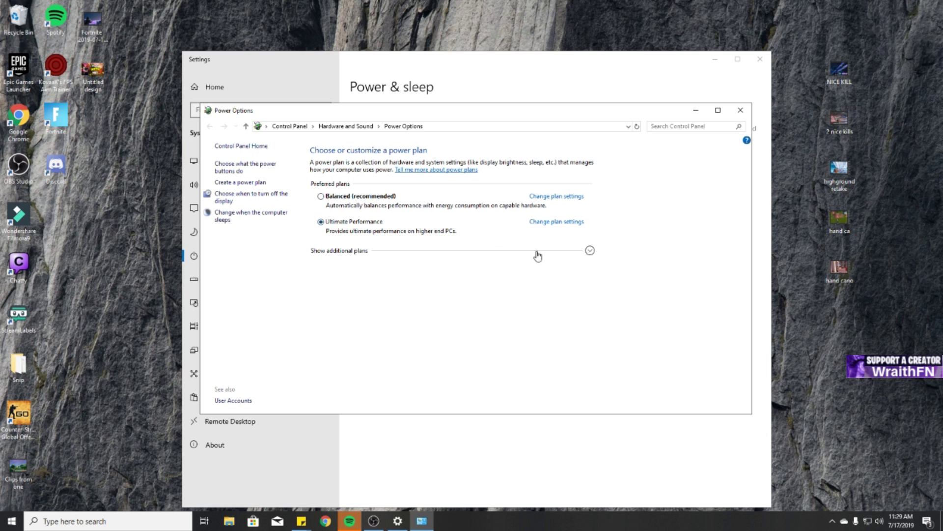
click(590, 251)
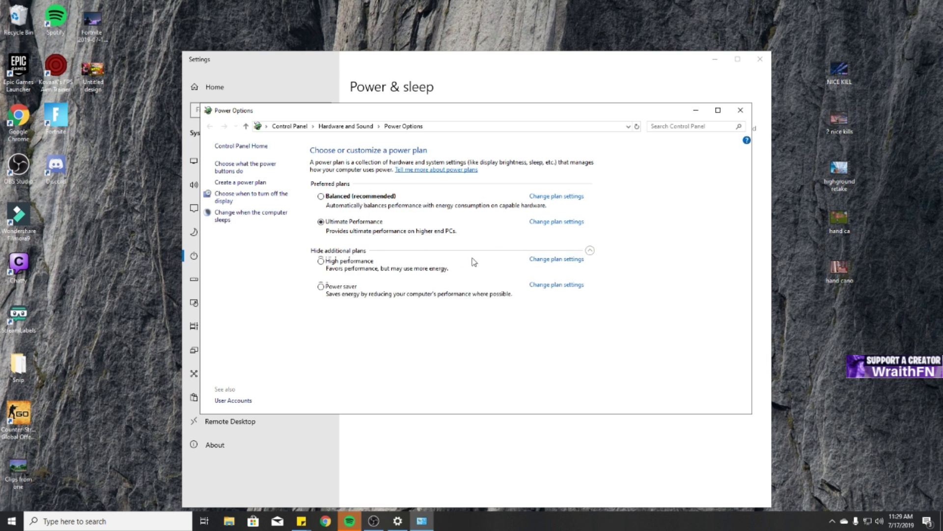
Try the High performance and Ultimate Performance power plans, settle on High performance, and close Power Options and Settings.
click(321, 266)
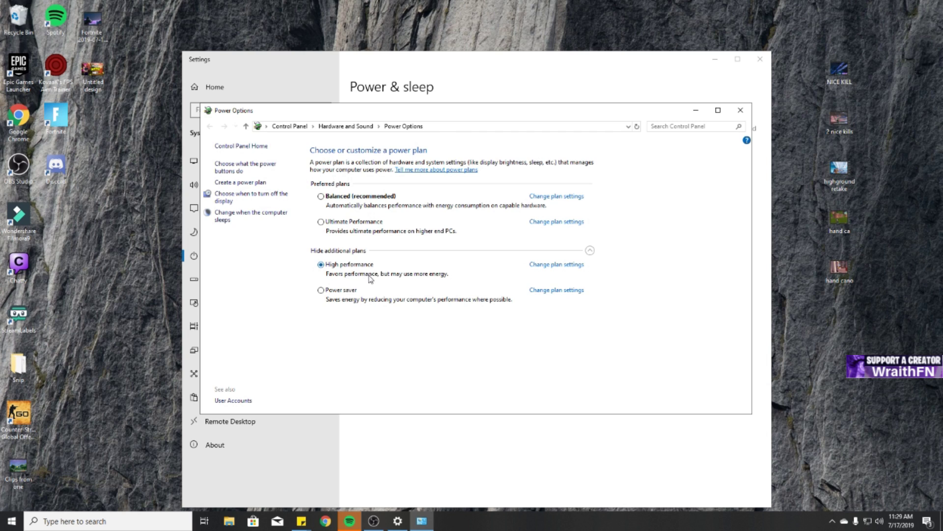
click(321, 222)
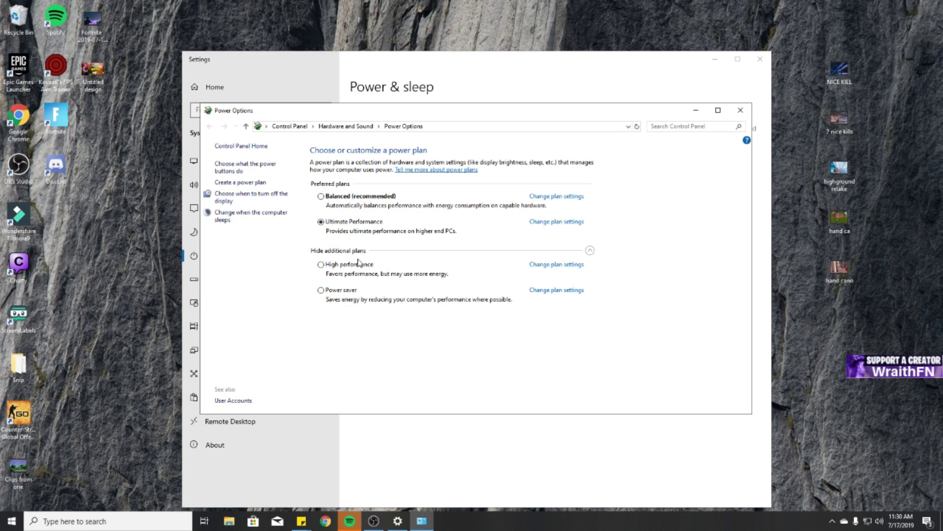
click(321, 265)
click(745, 113)
click(760, 60)
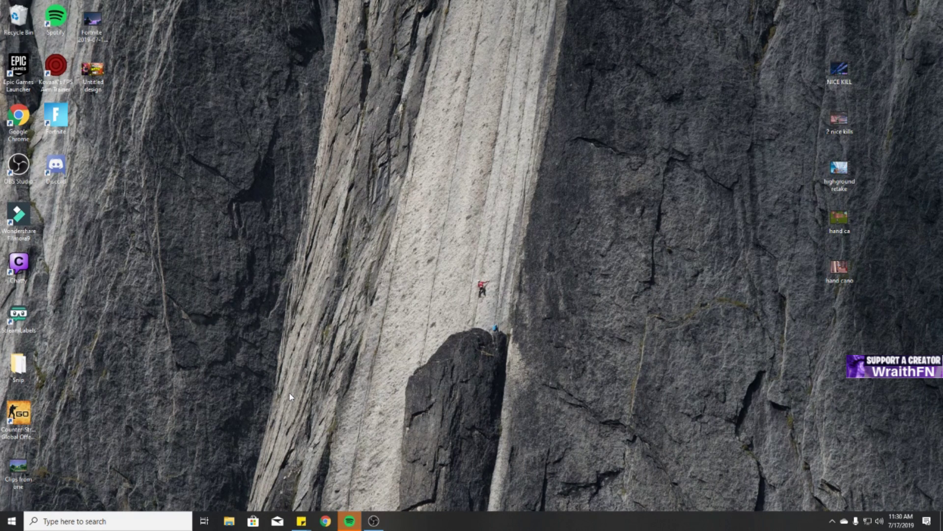
Search Windows for "run", launch the Run dialog and open the %temp% folder.
click(43, 521)
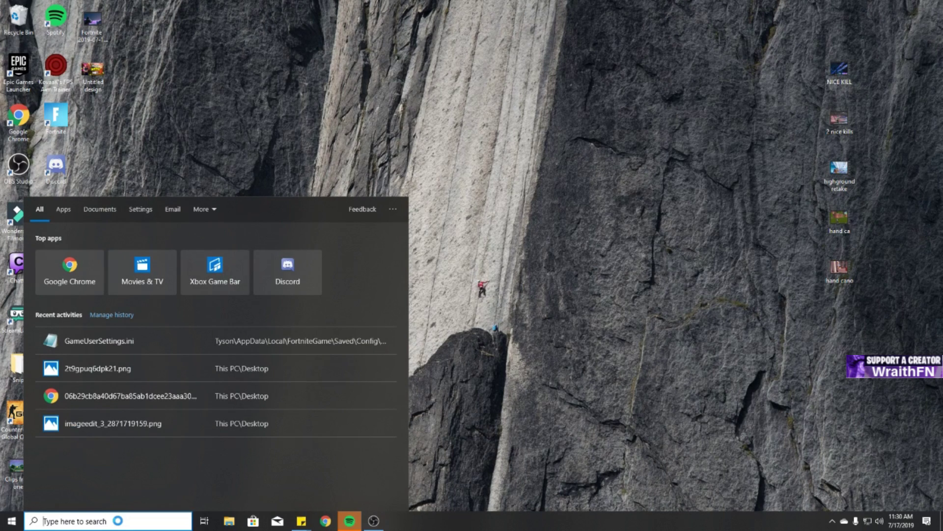
text(run)
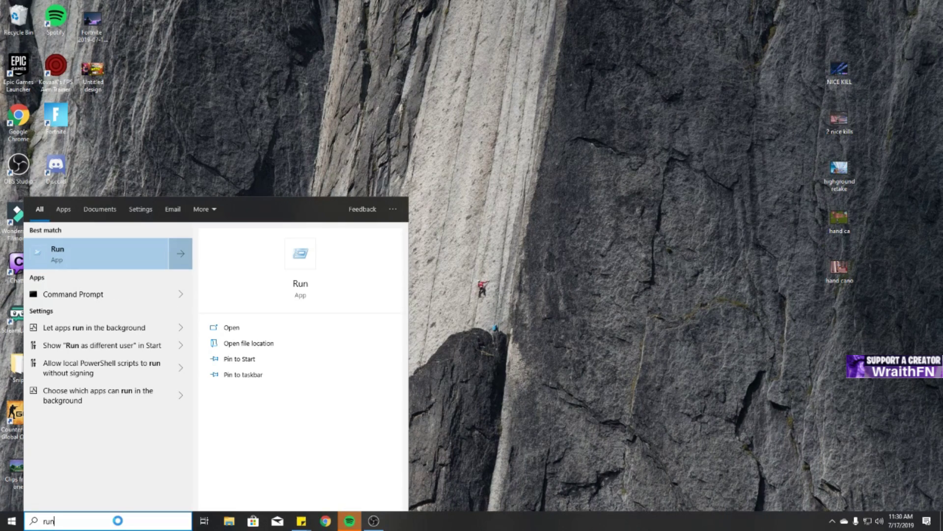
key(Return)
key(BackSpace)
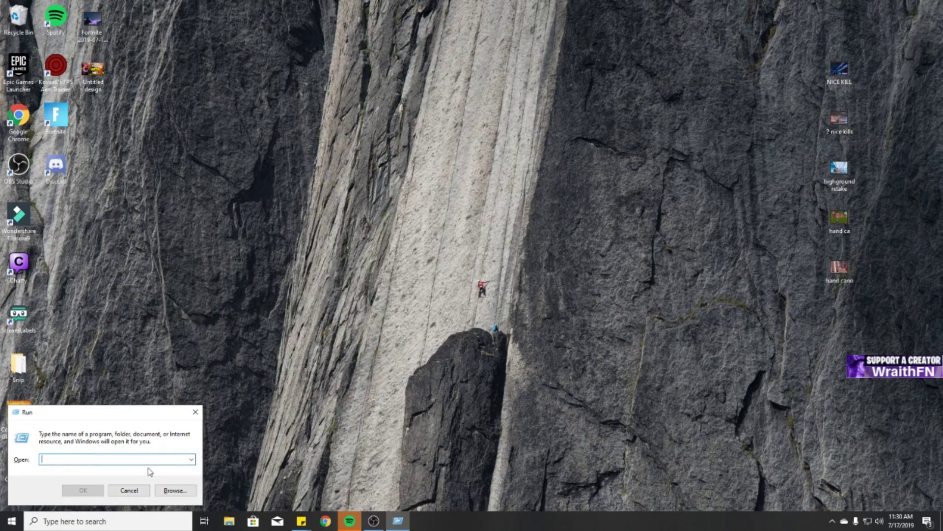
text(%)
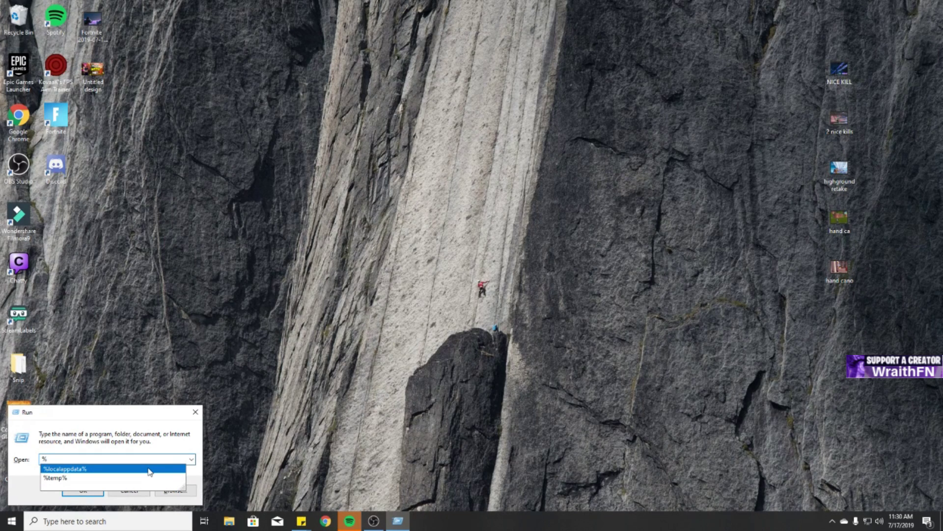
text(temp)
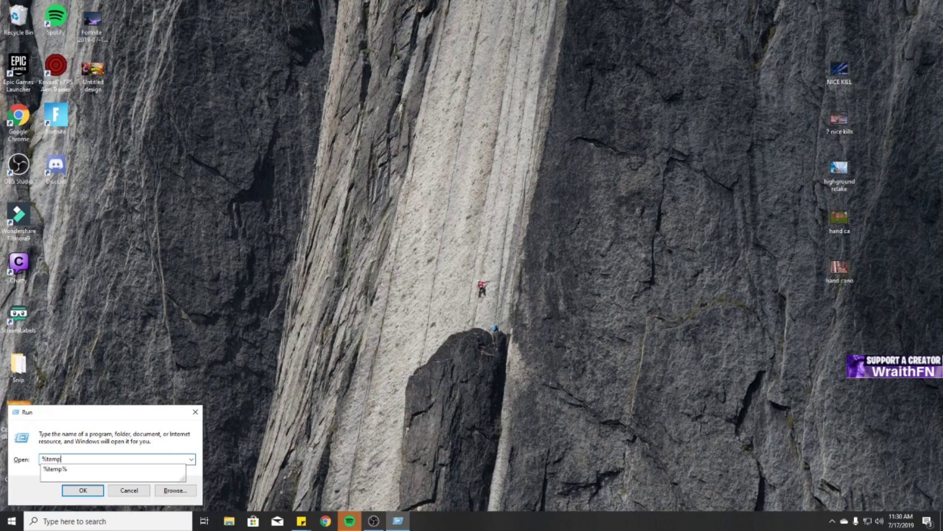
text(%)
click(82, 490)
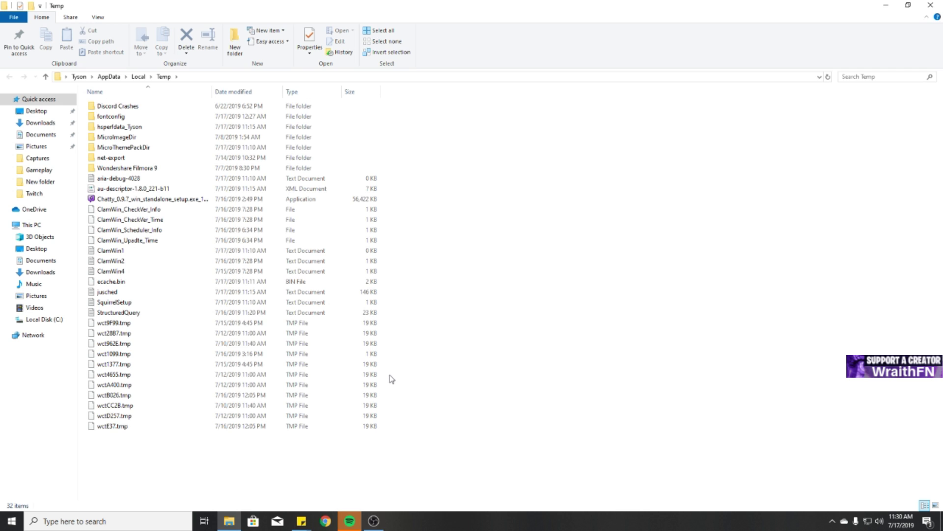
Delete all files and folders in the Temp folder, skipping every item in use, and close File Explorer.
drag(361, 461, 129, 80)
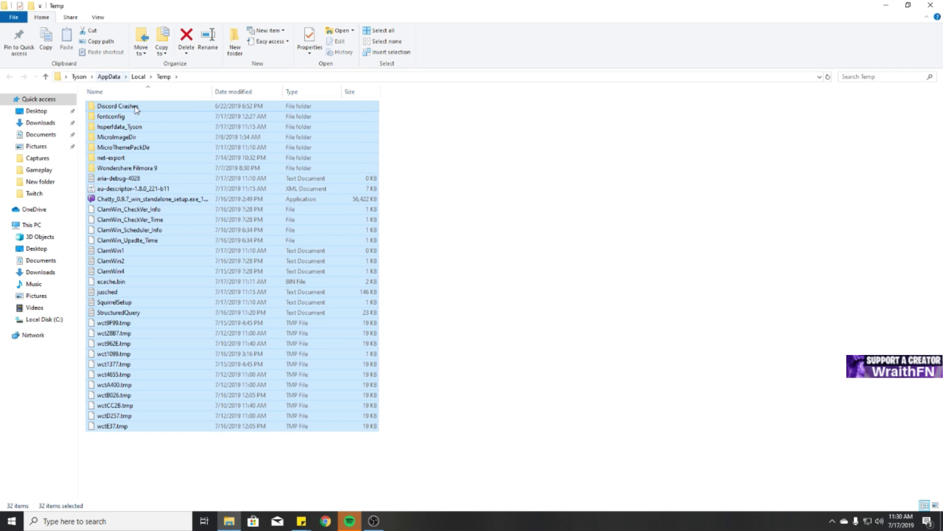
drag(509, 484, 319, 101)
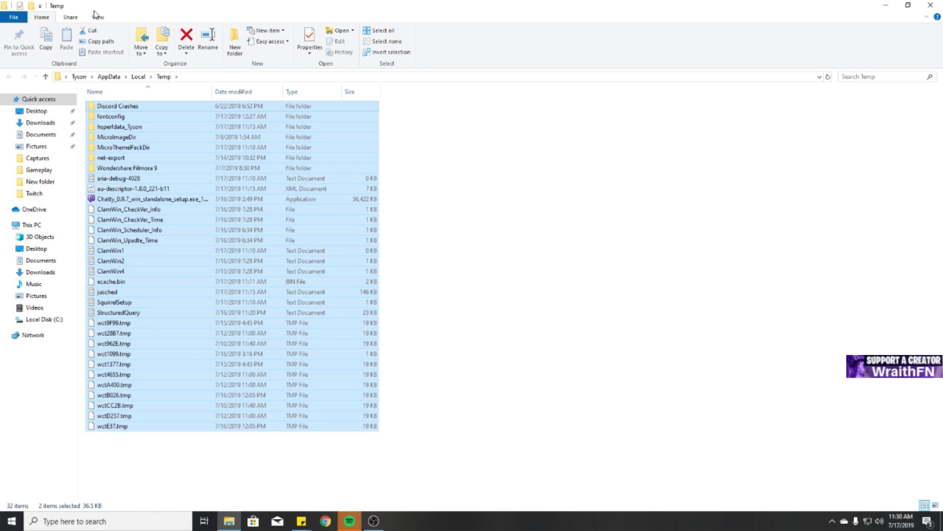
right_click(185, 346)
click(226, 315)
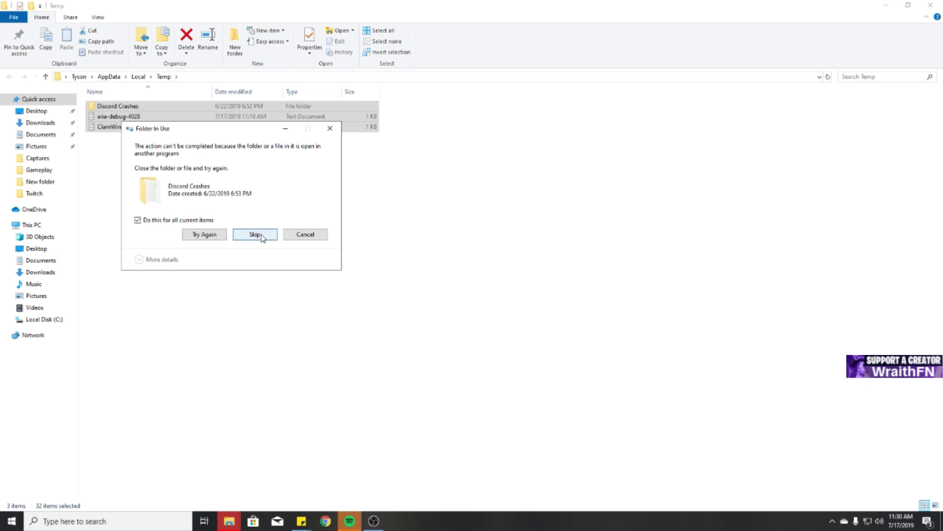
click(251, 235)
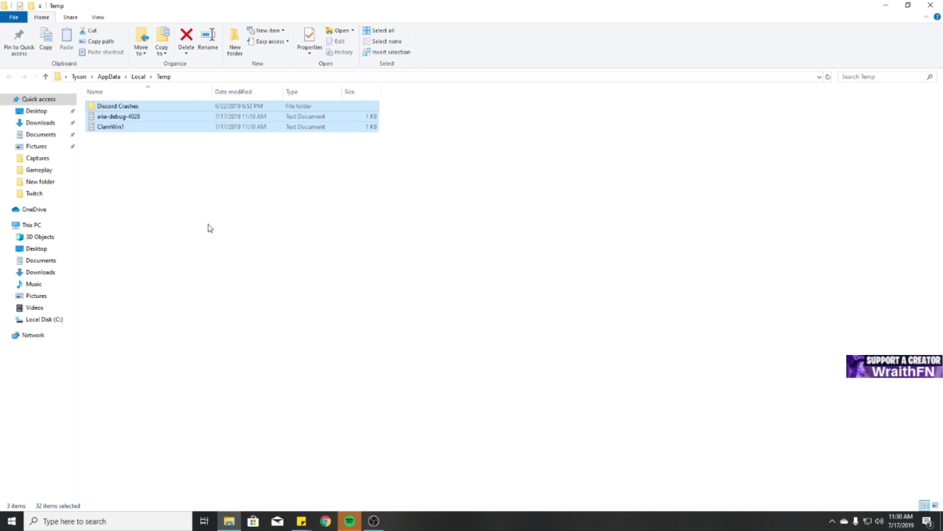
click(248, 167)
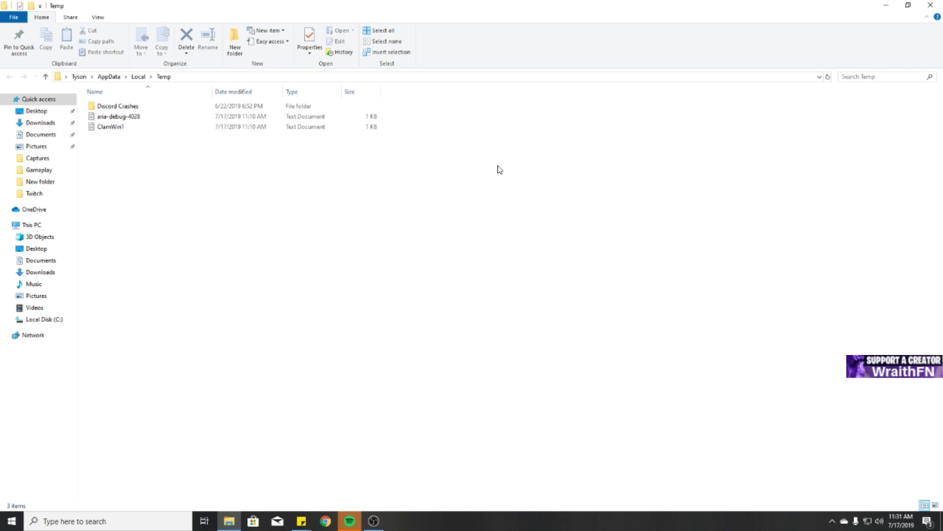
click(930, 5)
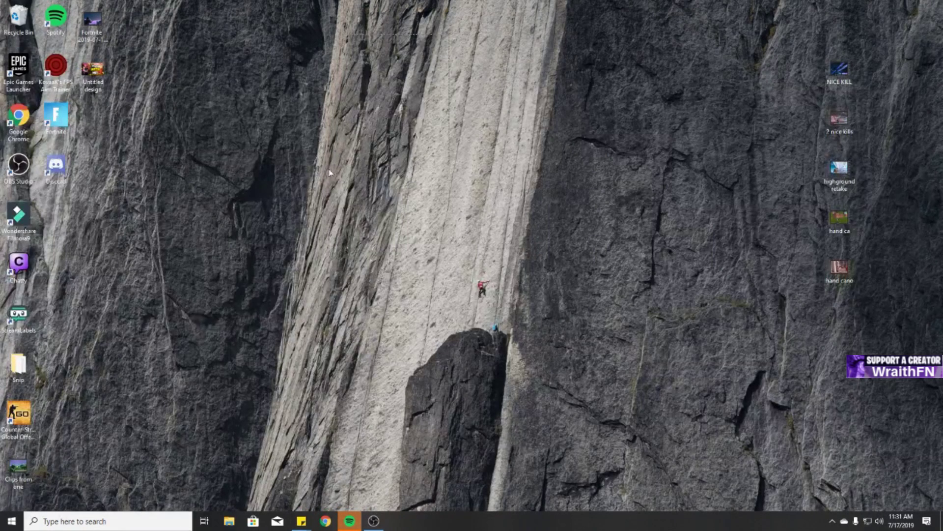
Empty the Recycle Bin, permanently deleting all of its items.
right_click(17, 22)
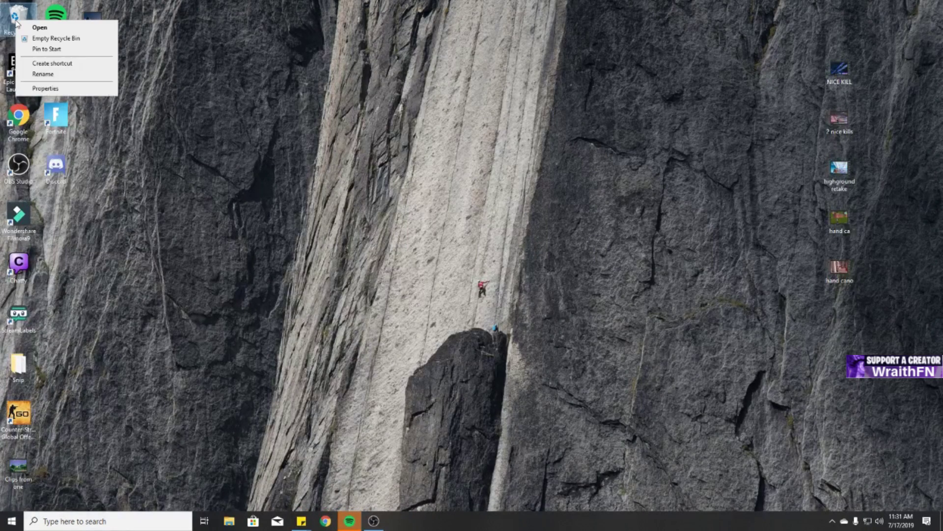
click(61, 46)
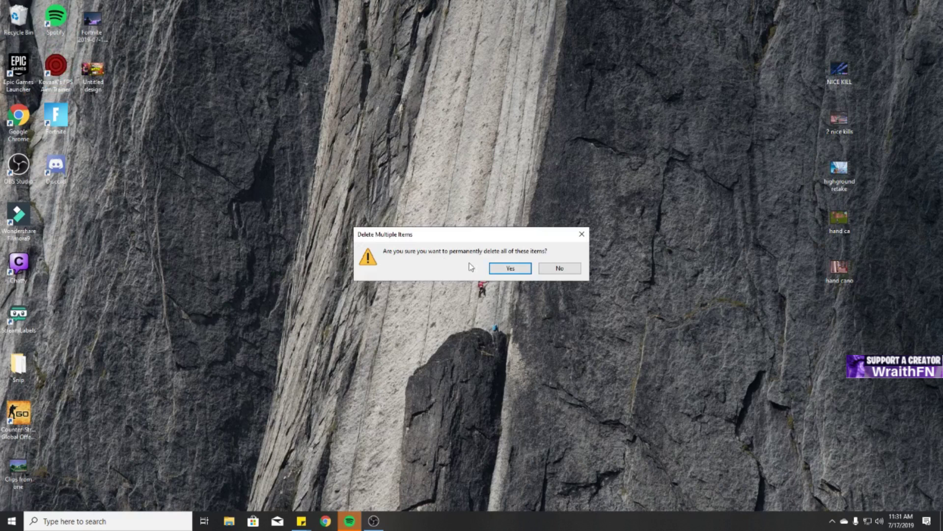
click(511, 268)
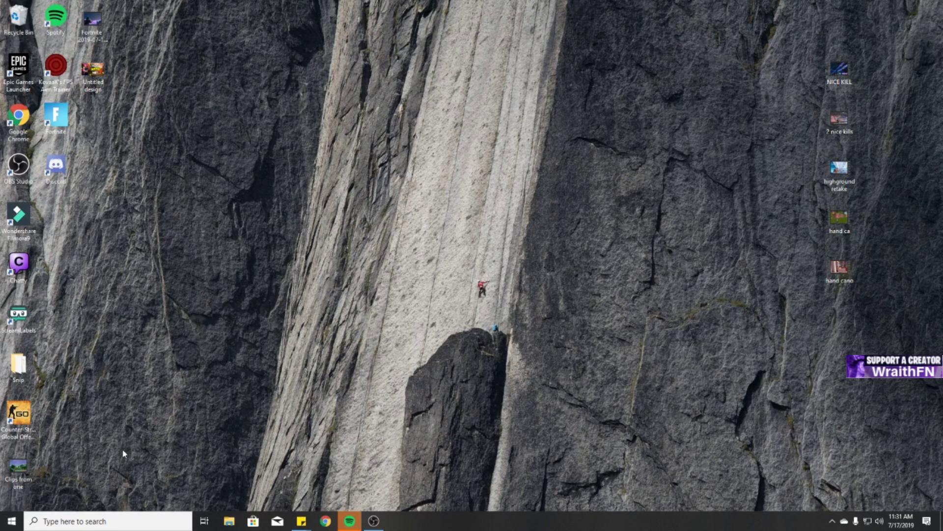
Search Windows for "msconfig", open System Configuration, hide all Microsoft services in the Services list, and accept the dialog.
click(81, 517)
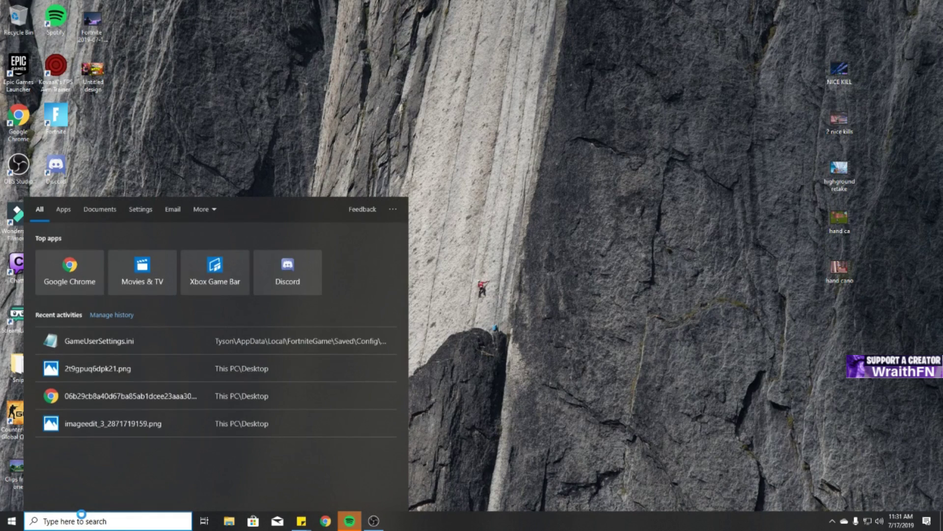
text(mscon)
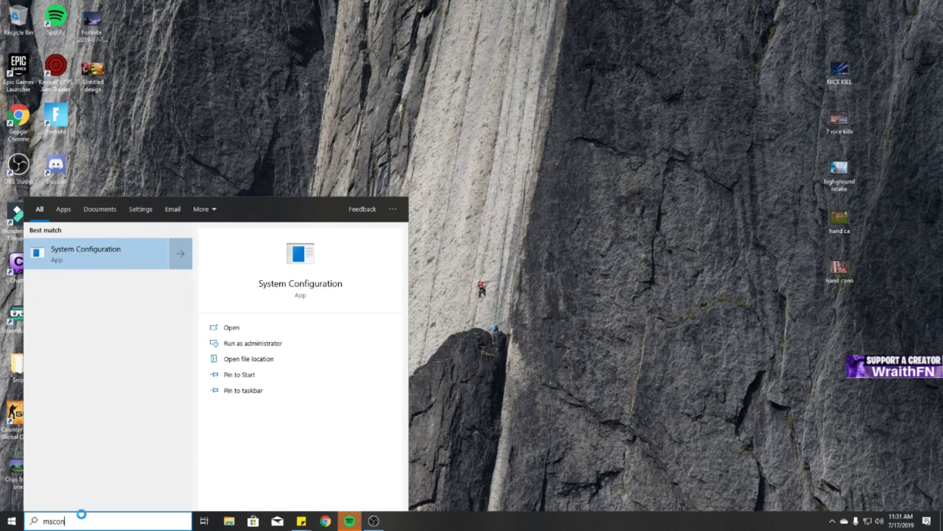
text(fig)
click(110, 262)
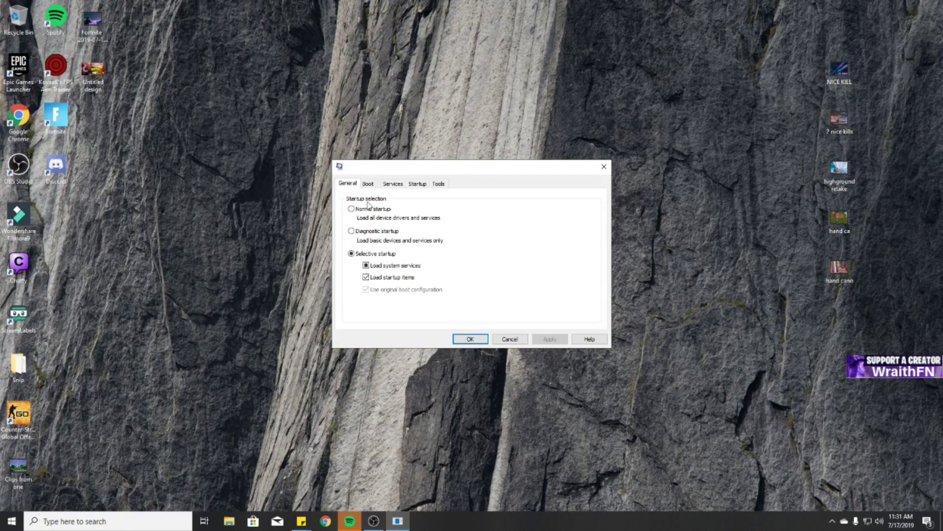
click(393, 185)
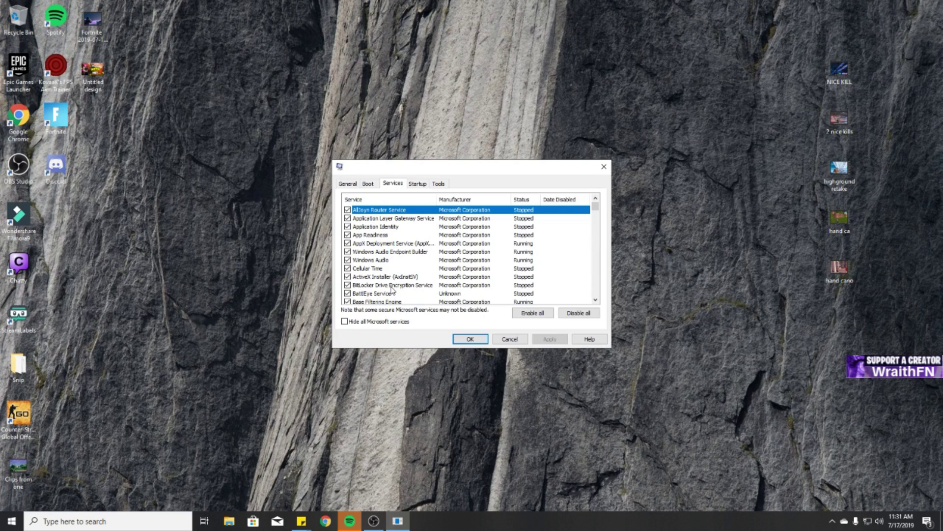
click(345, 322)
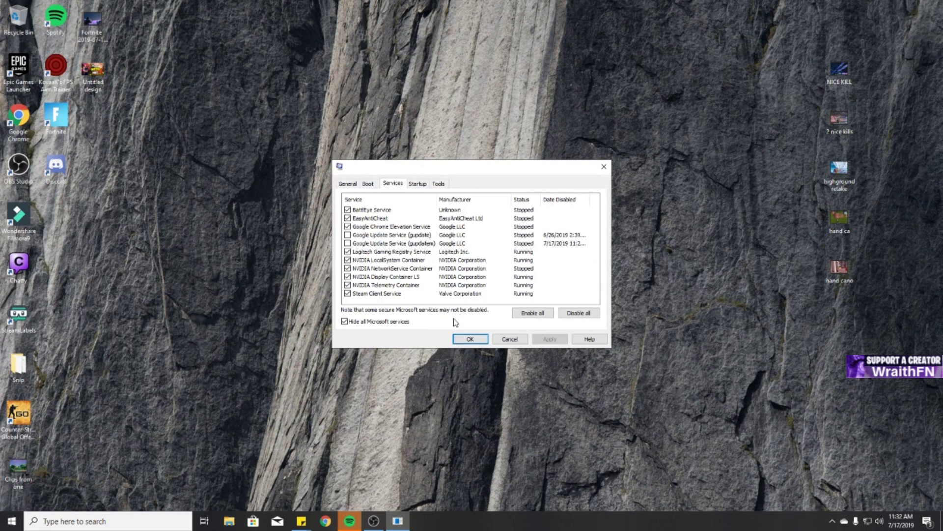
click(469, 339)
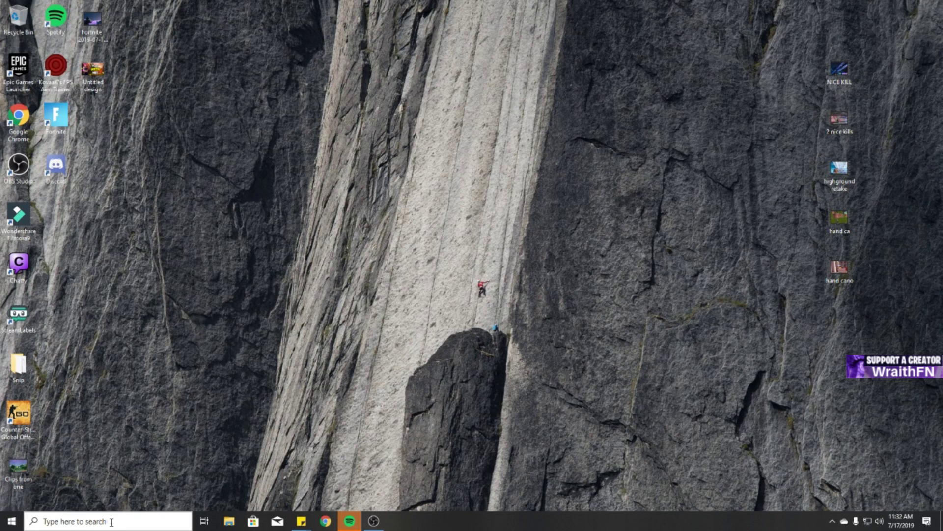
Open Windows Settings and go to the Background apps page of the Privacy settings.
click(12, 521)
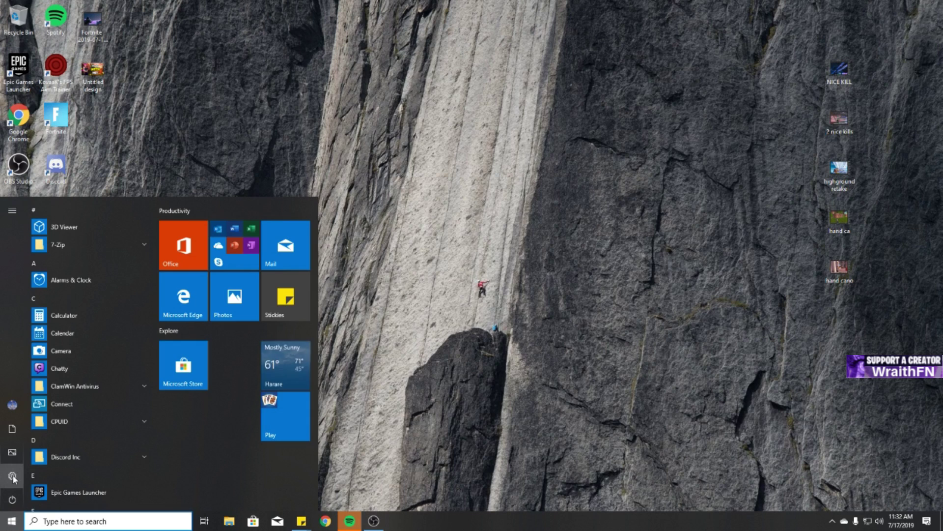
click(13, 476)
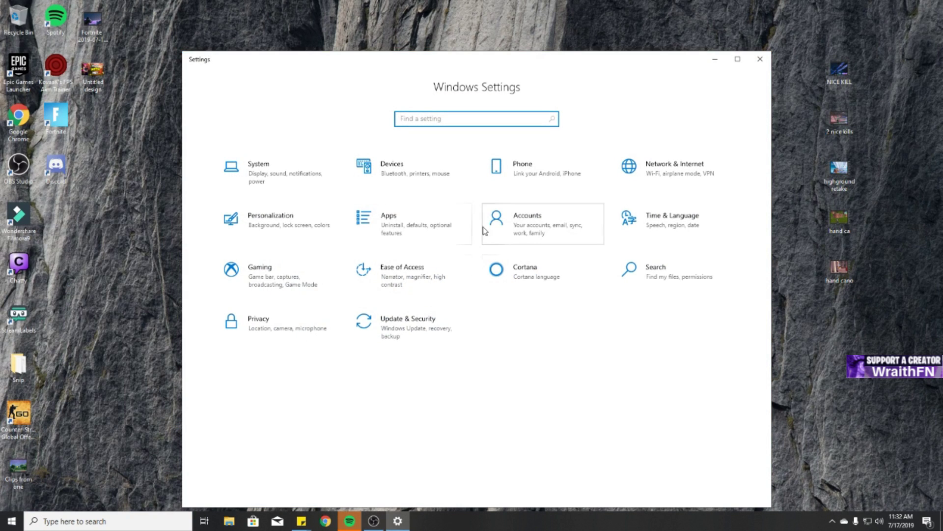
click(305, 334)
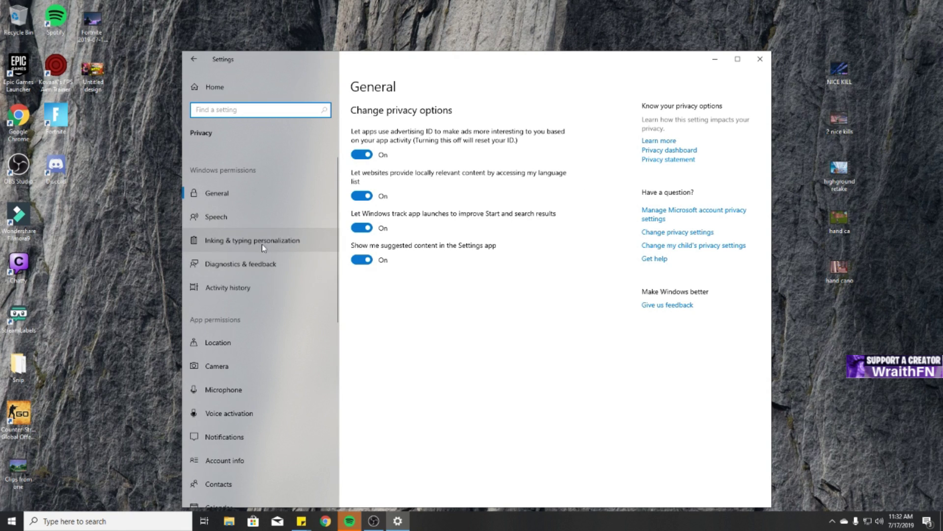
scroll(265, 235, down, 6)
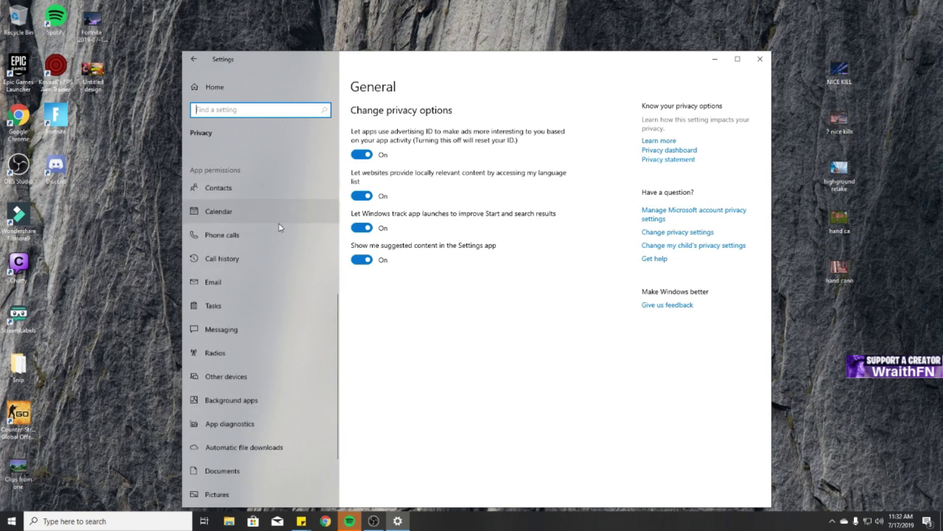
scroll(270, 261, down, 3)
click(249, 320)
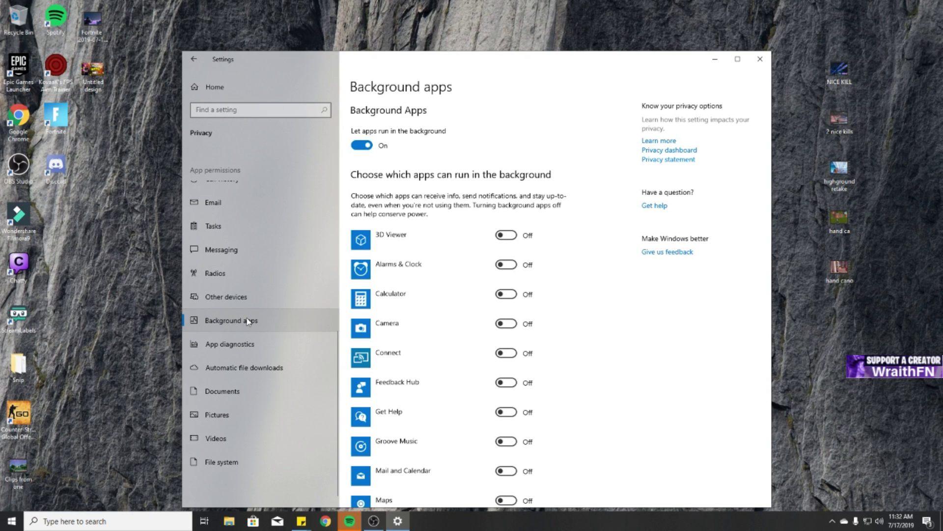
Try turning off "Let apps run in the background", restore it, and check the individual app switches.
click(367, 145)
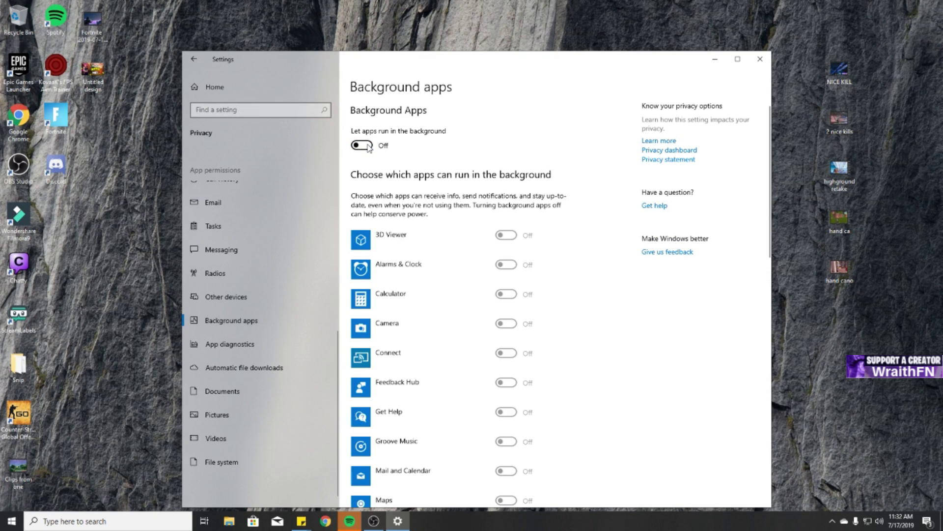
click(368, 145)
scroll(468, 196, down, 10)
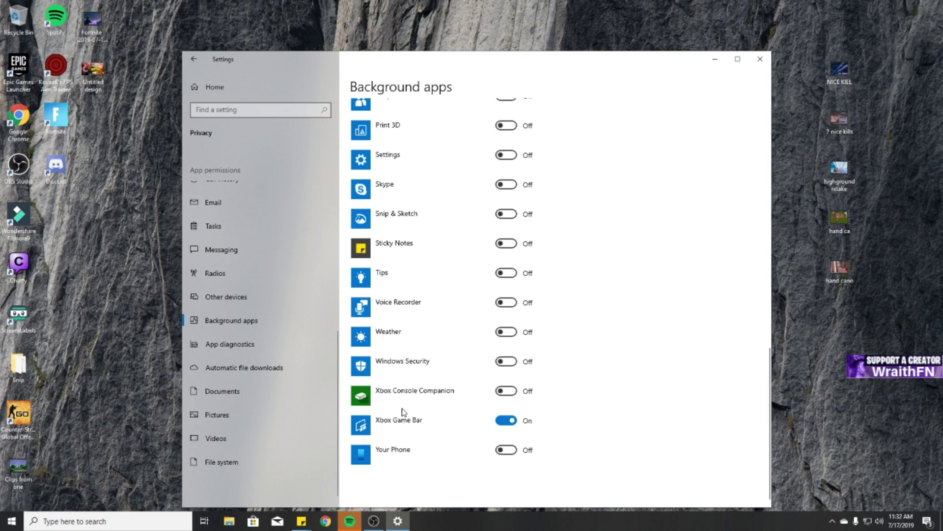
scroll(424, 397, up, 6)
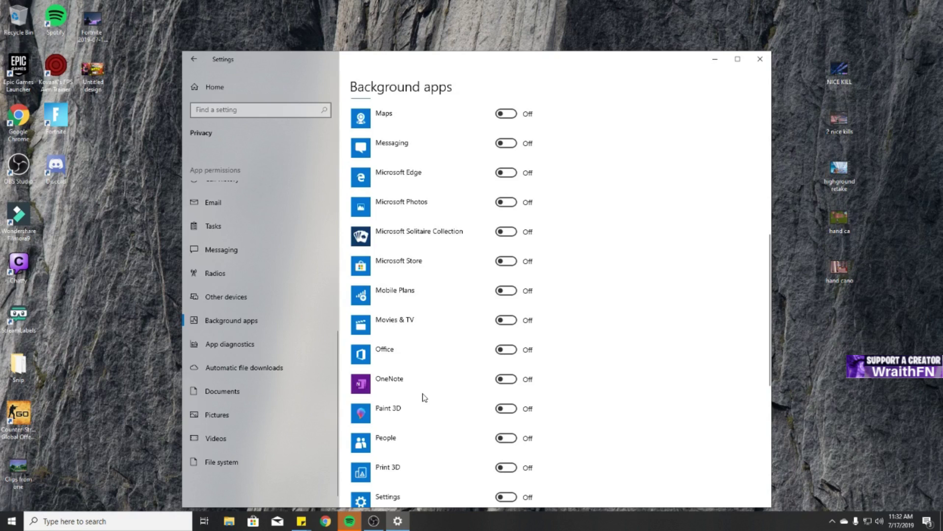
scroll(425, 397, up, 6)
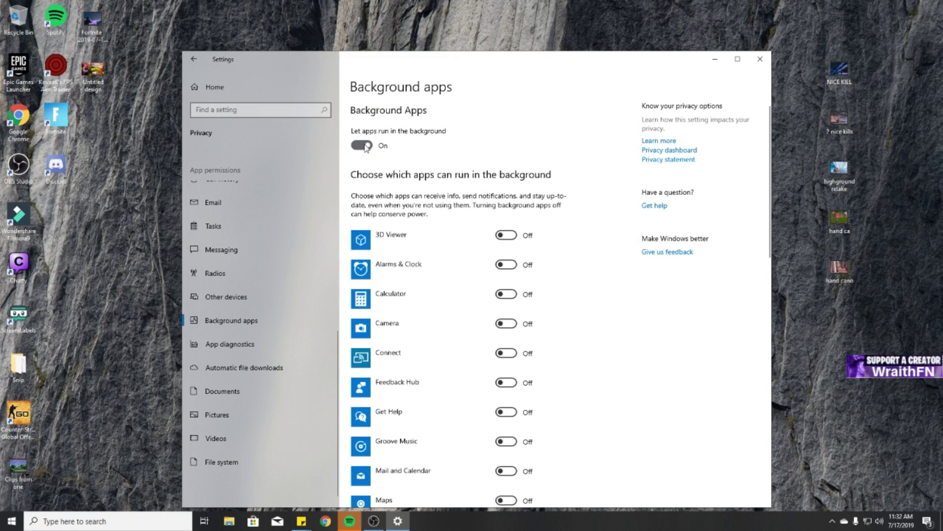
click(366, 146)
Review the background app switches and the list of Windows and app permission categories in the Privacy settings.
scroll(480, 273, up, 10)
scroll(490, 241, down, 10)
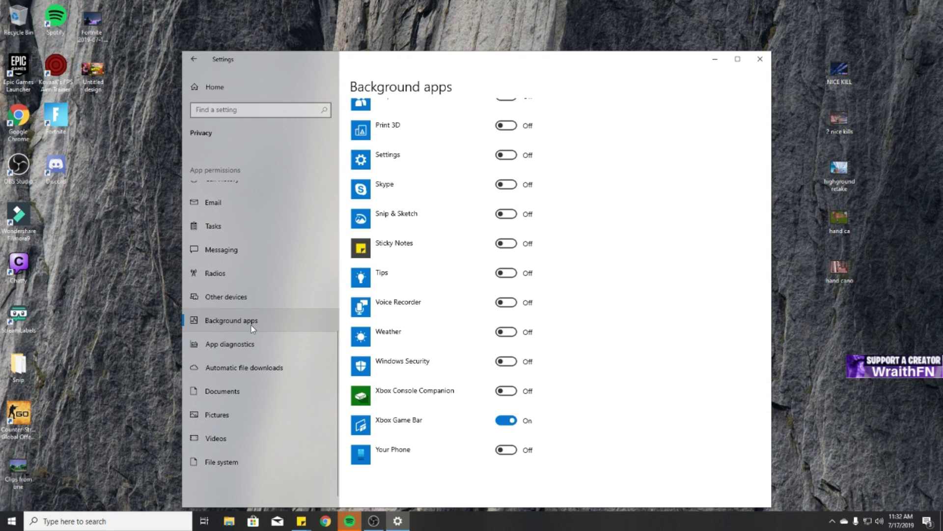
scroll(252, 325, up, 5)
scroll(251, 326, up, 3)
scroll(467, 310, up, 2)
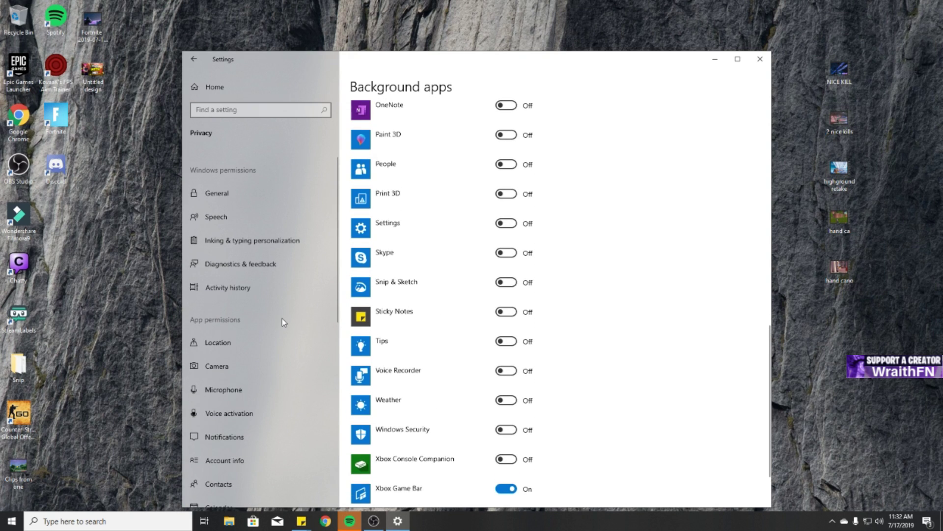
scroll(275, 336, down, 6)
scroll(239, 294, up, 5)
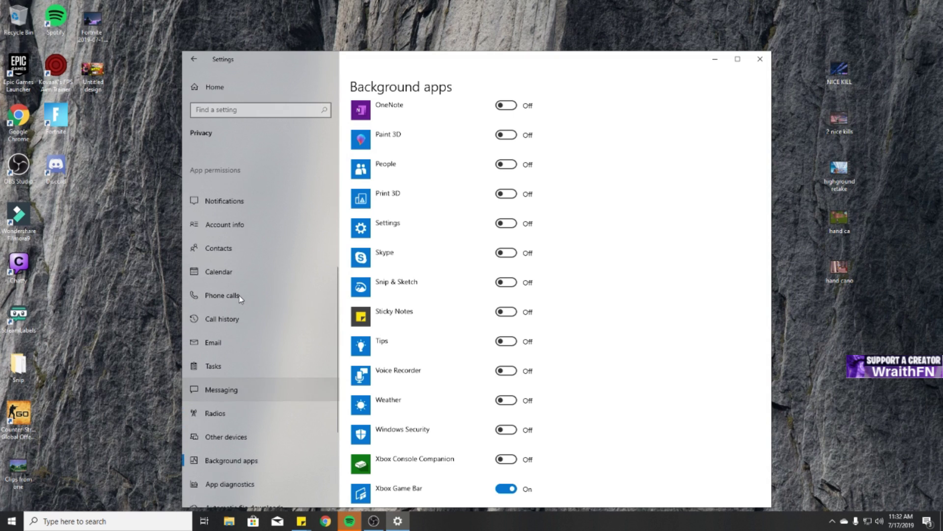
scroll(238, 294, up, 3)
scroll(412, 309, up, 10)
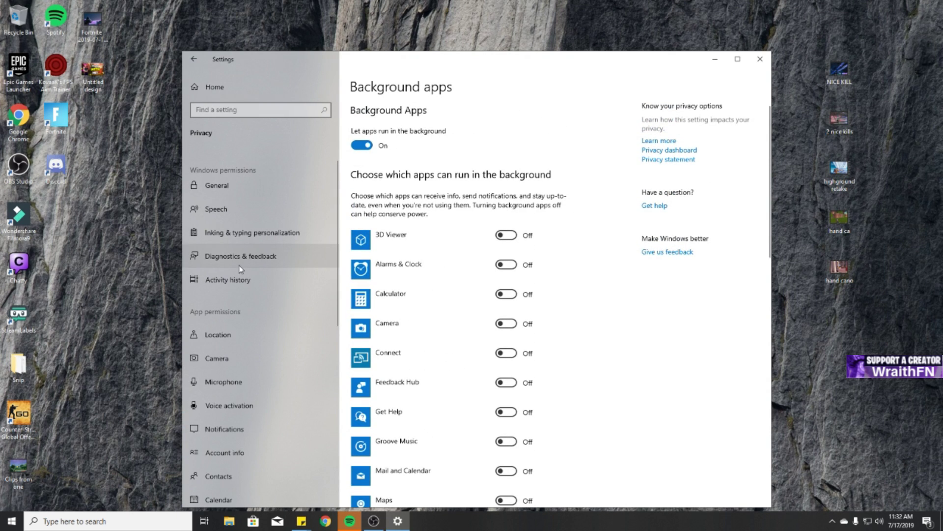
scroll(238, 268, down, 8)
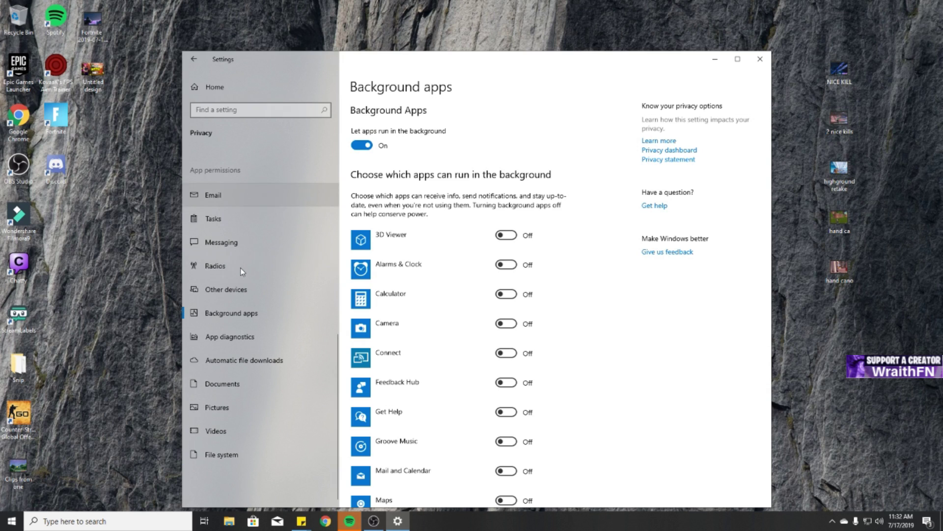
Search the settings for "game bar", open the Game bar page, and switch Game bar recording off and back on.
click(254, 111)
text(game )
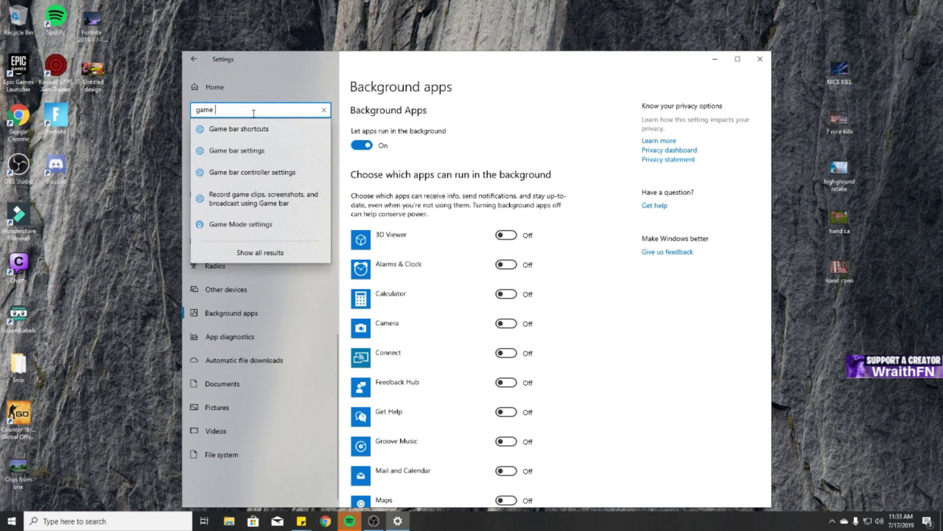
text(bar)
click(255, 172)
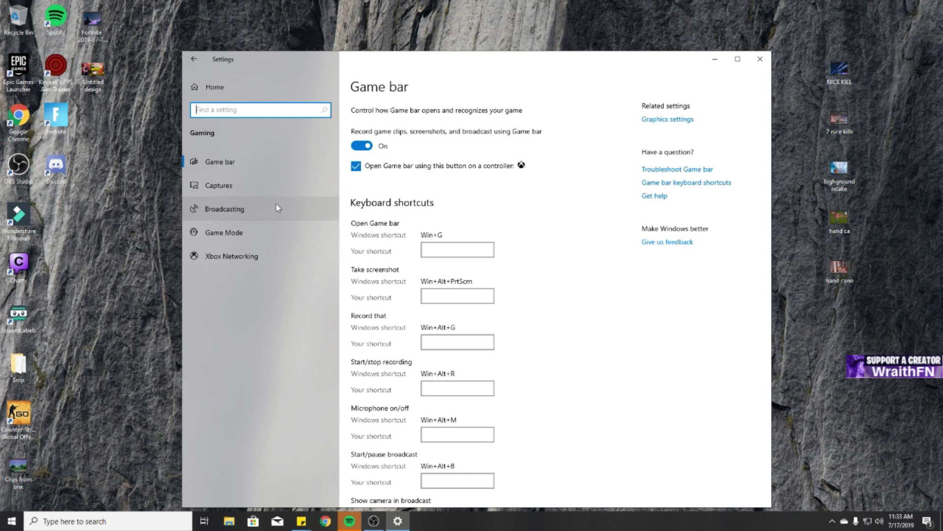
click(366, 146)
click(366, 146)
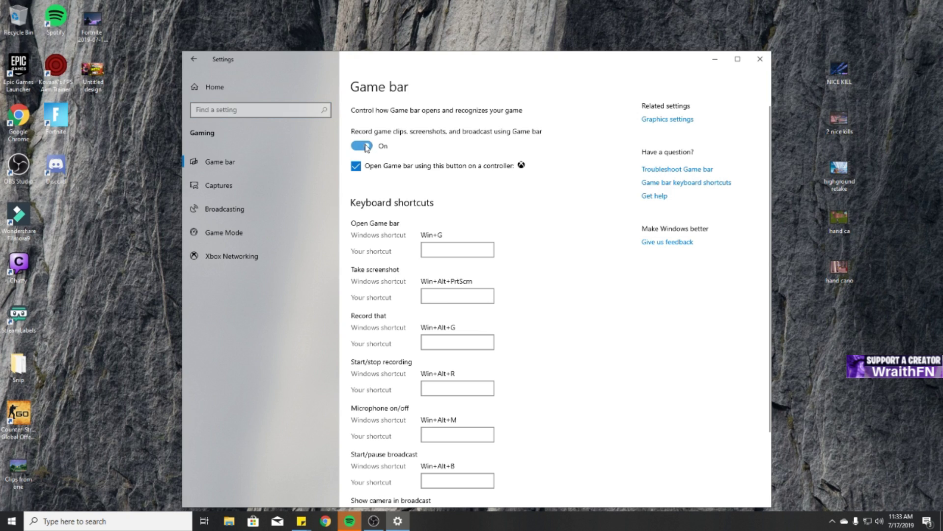
Review the Captures, Broadcasting and Game Mode pages of the Gaming settings, and close Settings.
click(276, 185)
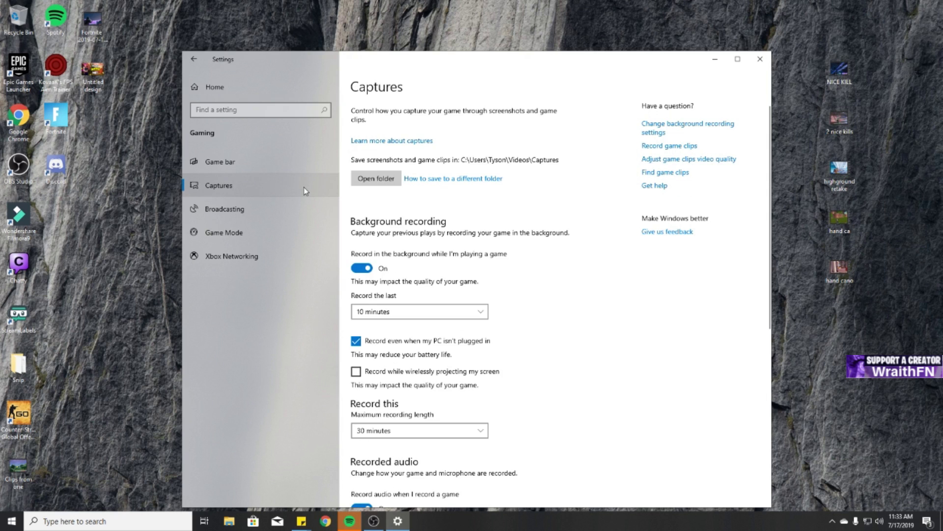
scroll(376, 201, down, 2)
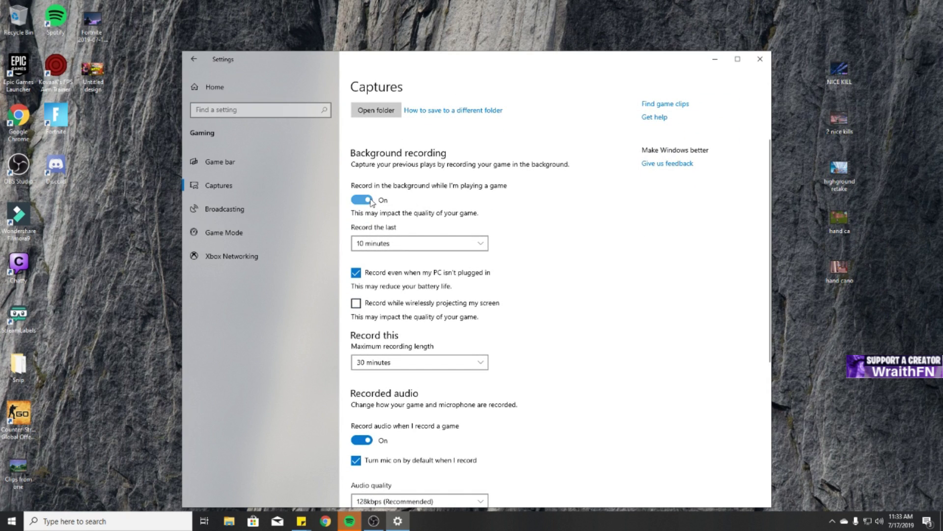
scroll(388, 221, down, 2)
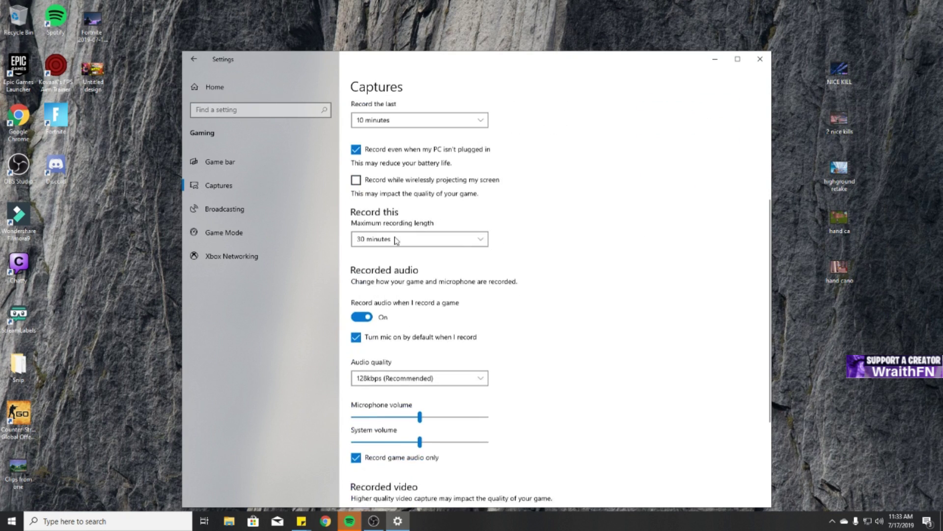
scroll(396, 239, down, 3)
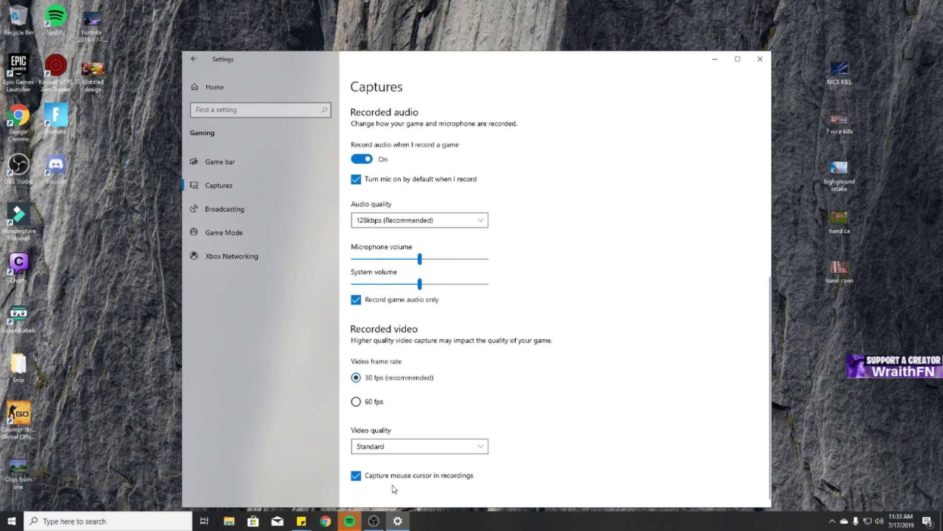
click(255, 211)
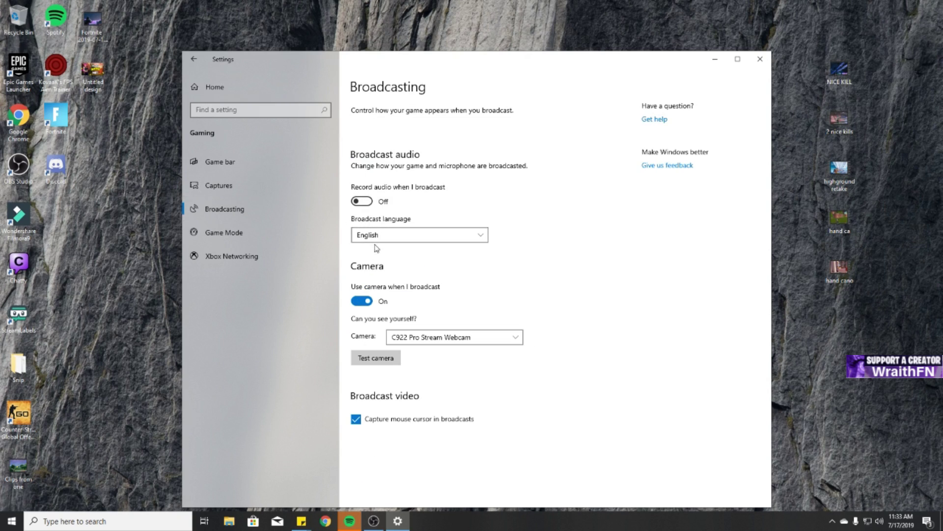
click(260, 234)
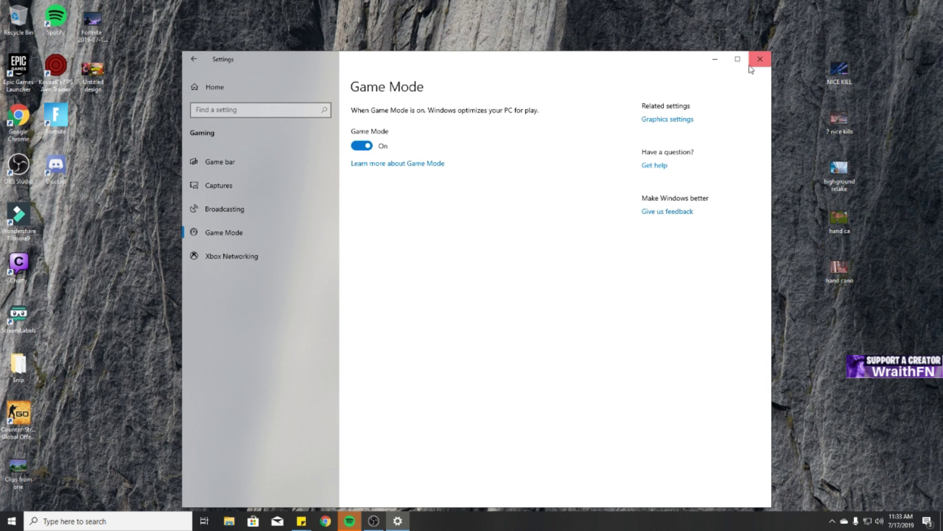
click(238, 212)
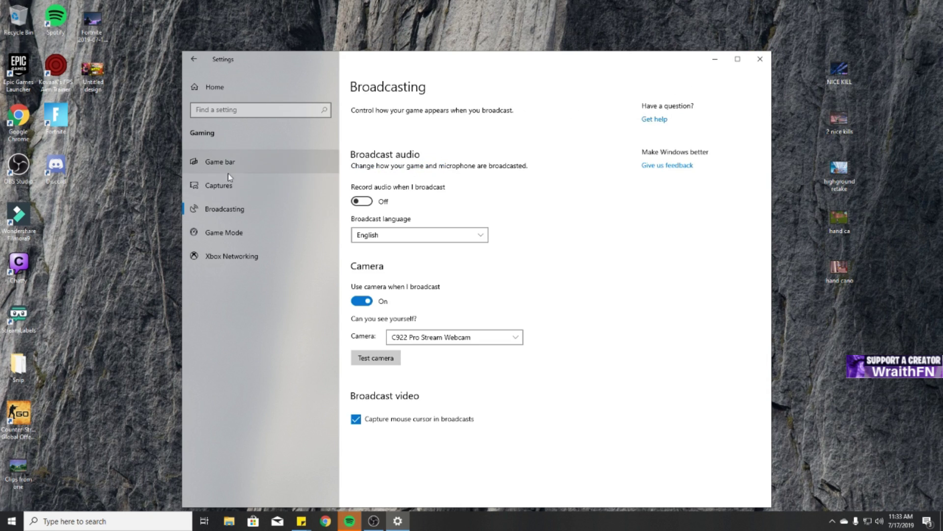
click(757, 69)
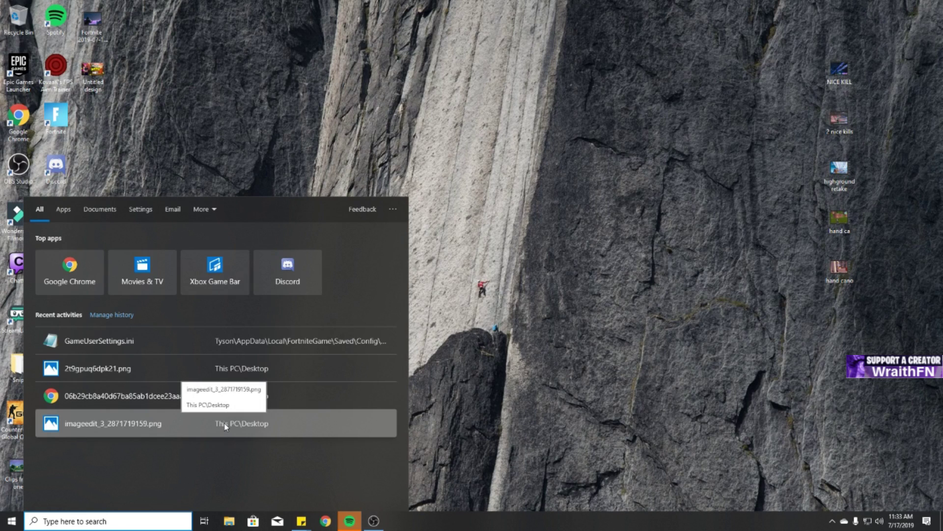
Search Windows for "this pc", open it, and launch Disk Cleanup from the properties of Local Disk (C:).
text(this pc)
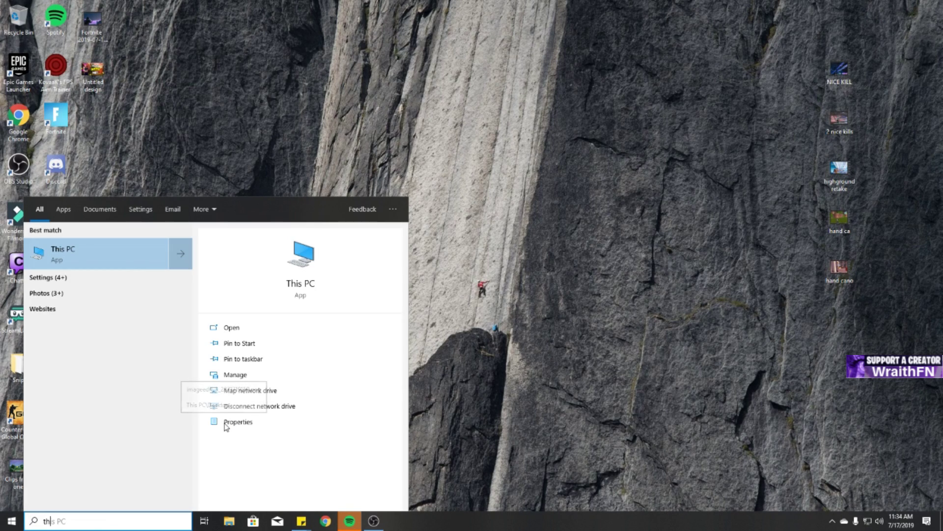
key(Escape)
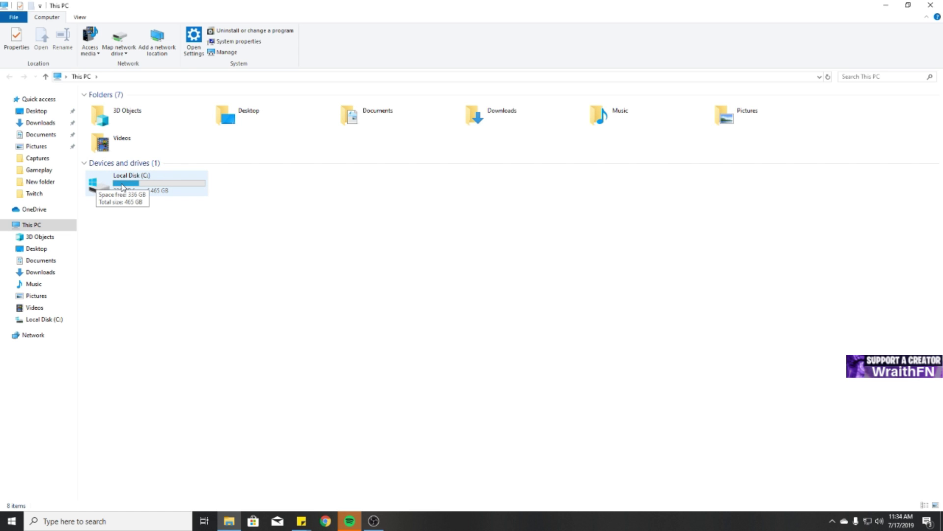
click(121, 186)
right_click(116, 179)
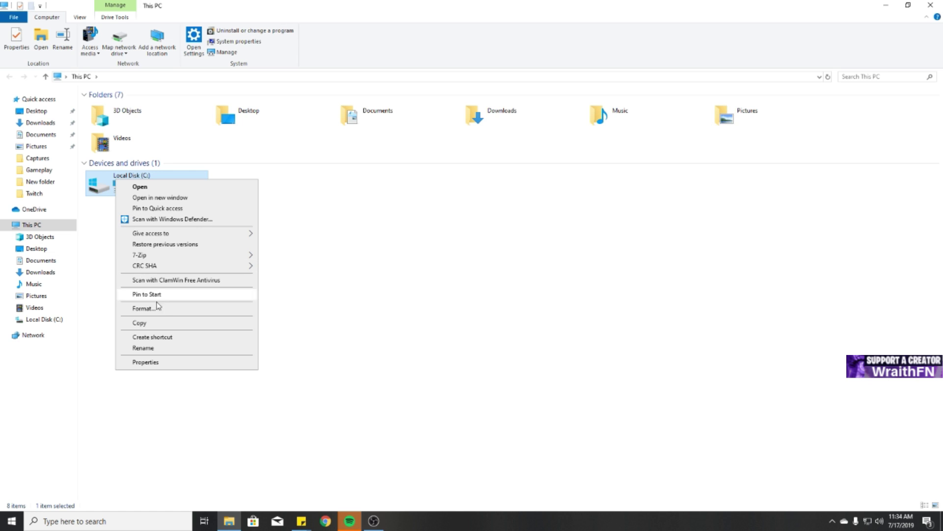
click(189, 362)
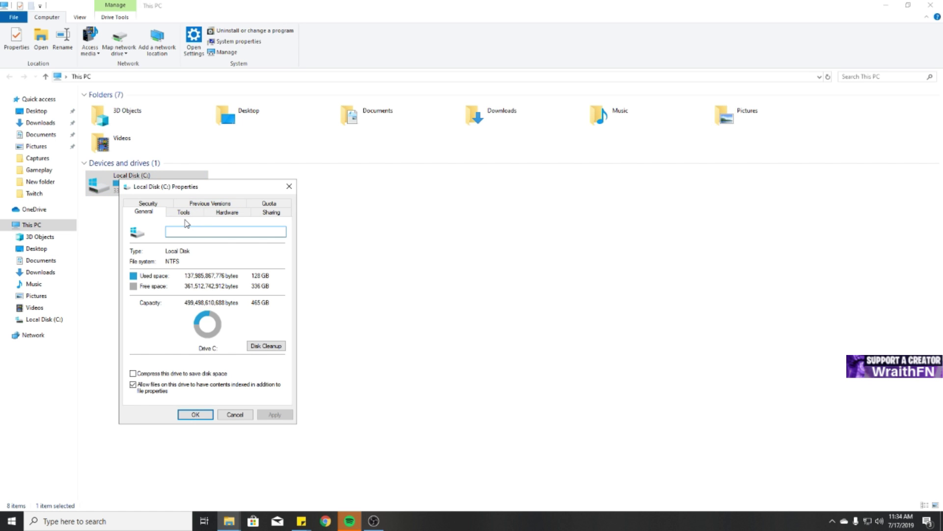
click(266, 345)
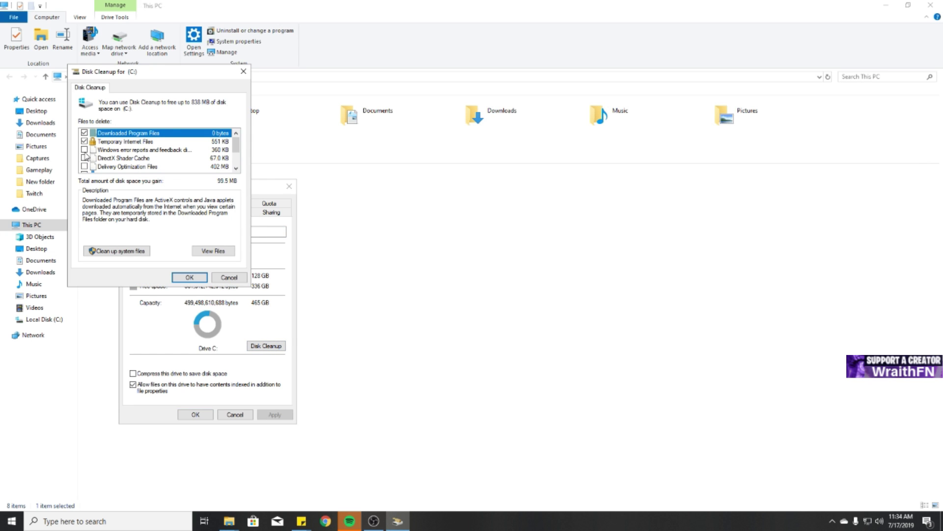
Select all file categories for deletion in Disk Cleanup, including Delivery Optimization Files, Downloads and Recycle Bin.
click(85, 167)
scroll(87, 153, down, 2)
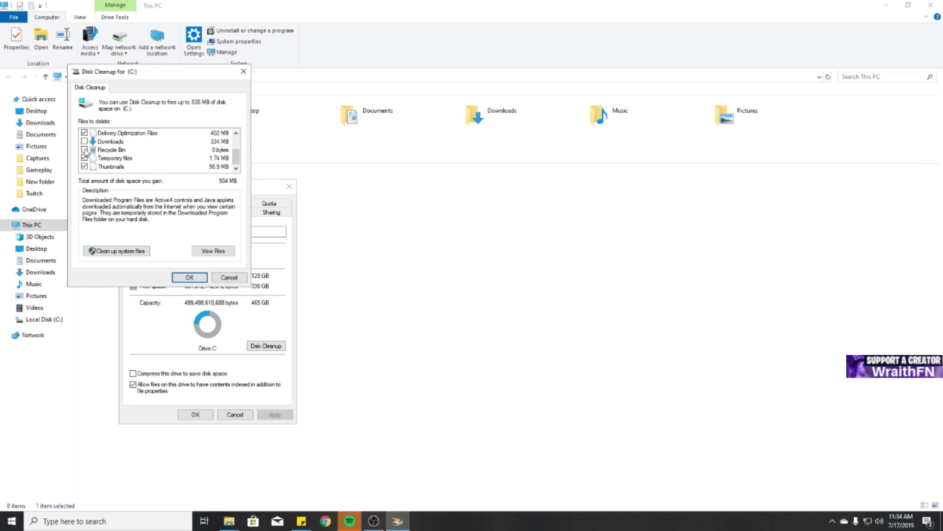
click(85, 150)
click(85, 141)
scroll(147, 160, up, 2)
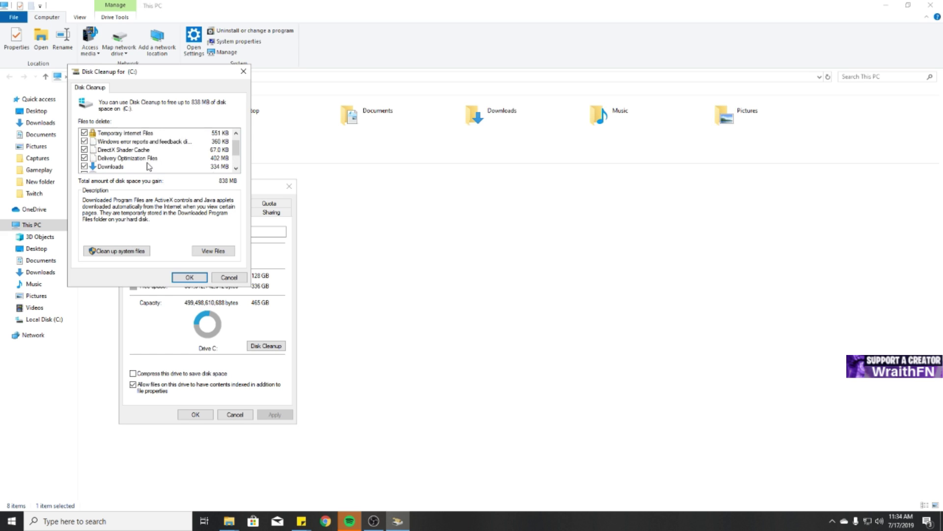
scroll(147, 162, down, 2)
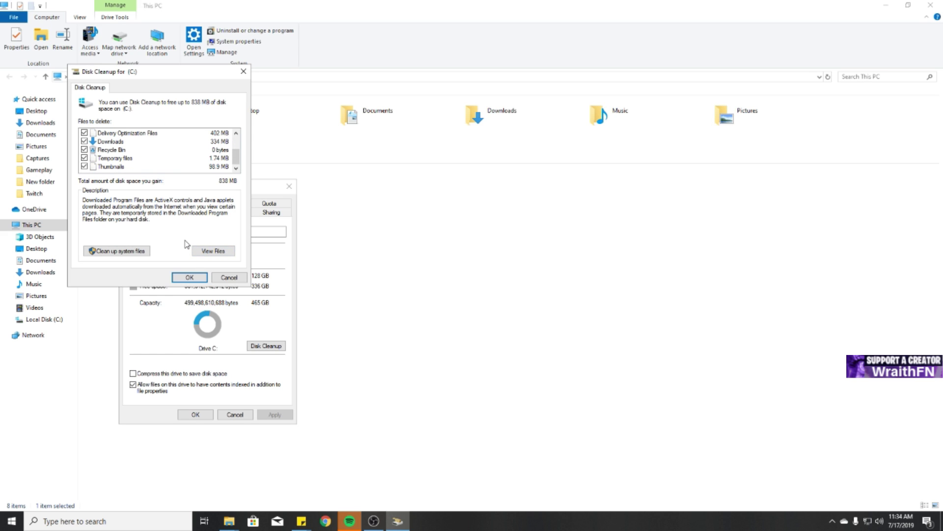
Switch Disk Cleanup to system files, select all categories including Windows Update Cleanup and Downloads, and permanently delete the files.
click(117, 251)
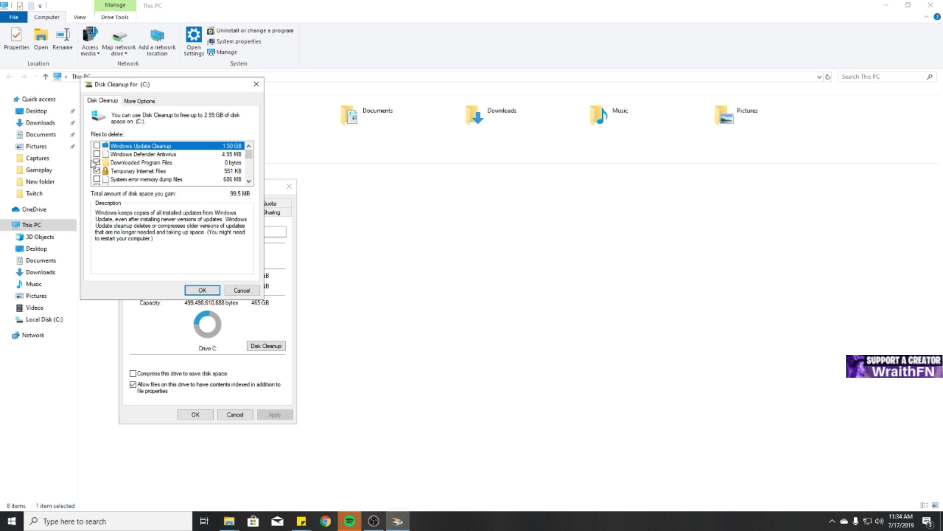
click(97, 145)
scroll(151, 171, down, 2)
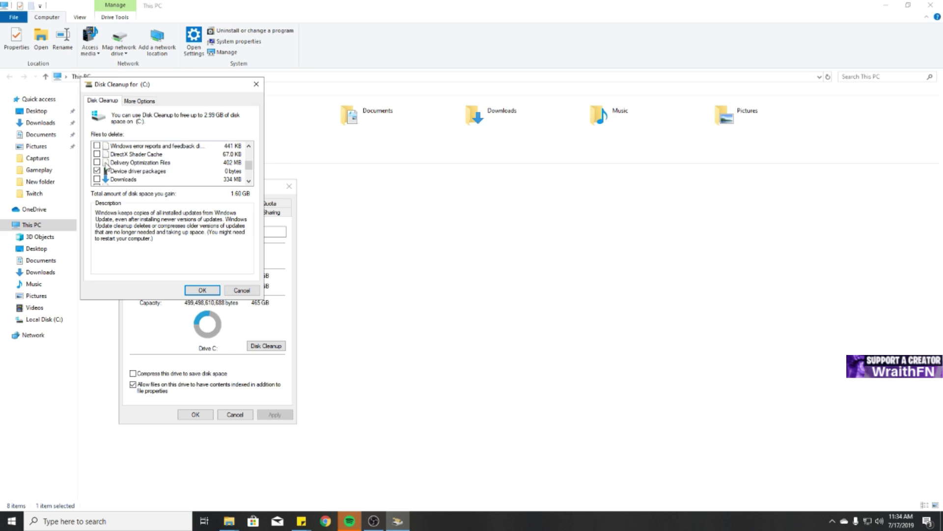
click(97, 162)
scroll(96, 150, down, 2)
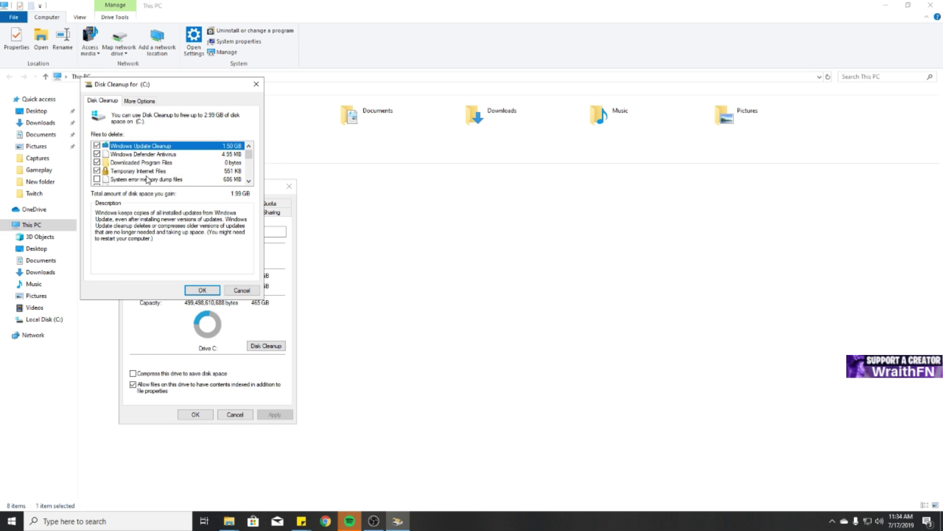
click(97, 146)
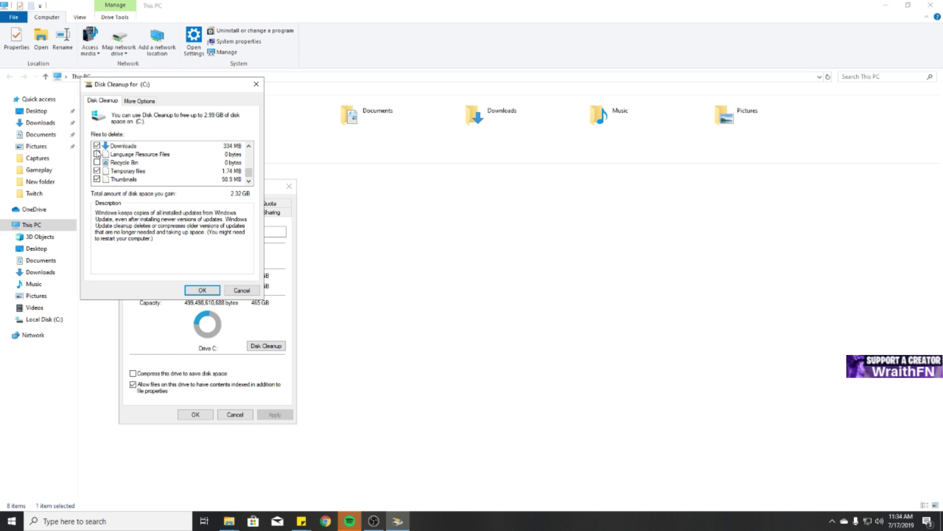
scroll(101, 157, up, 3)
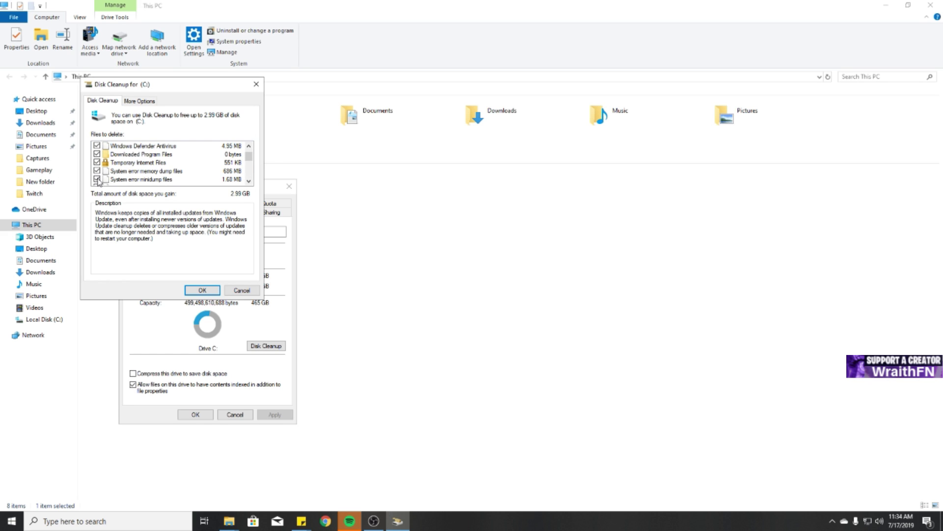
scroll(98, 180, down, 3)
click(203, 289)
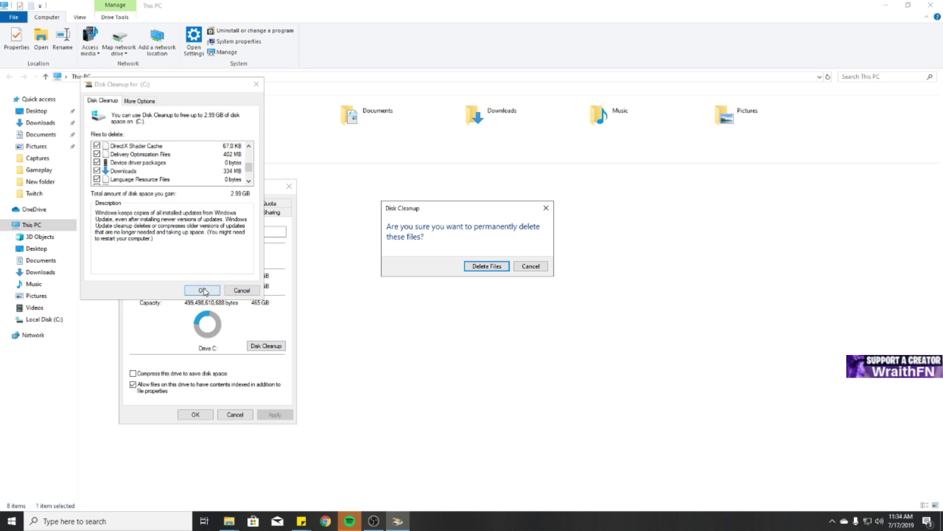
click(488, 268)
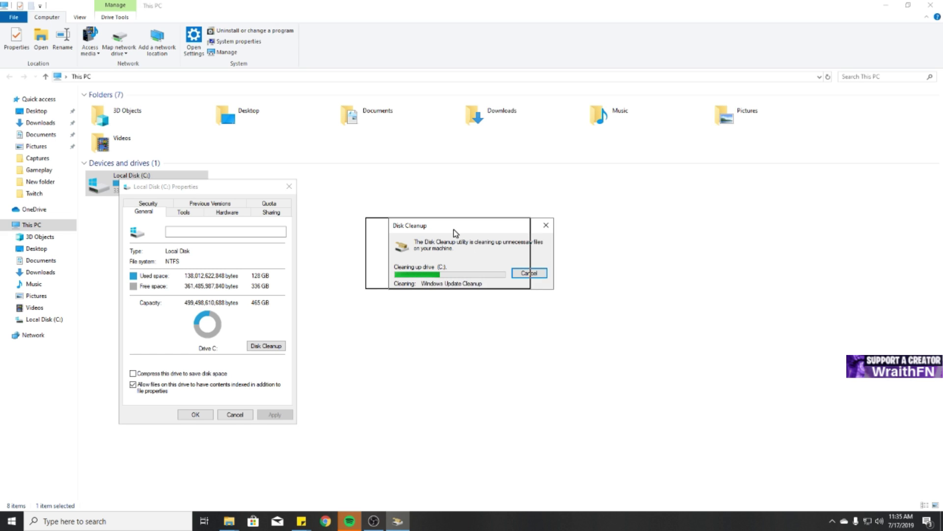
drag(453, 227, 465, 224)
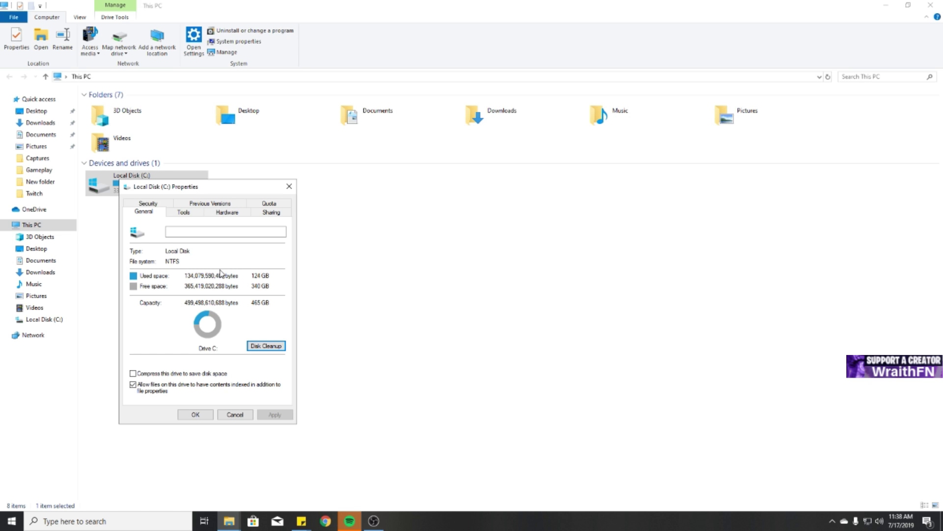
Scan the C: drive for file system errors with Error Checking and dismiss the scan report.
click(183, 214)
click(253, 257)
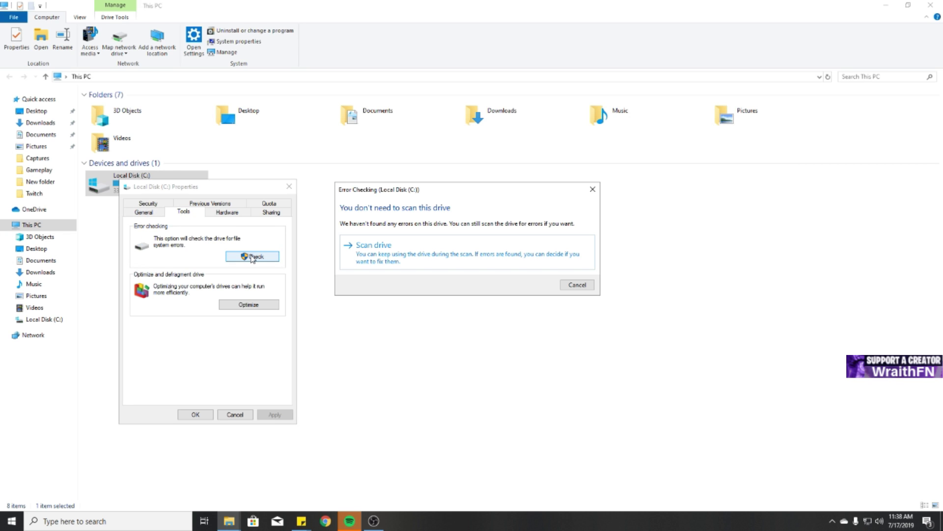
click(398, 255)
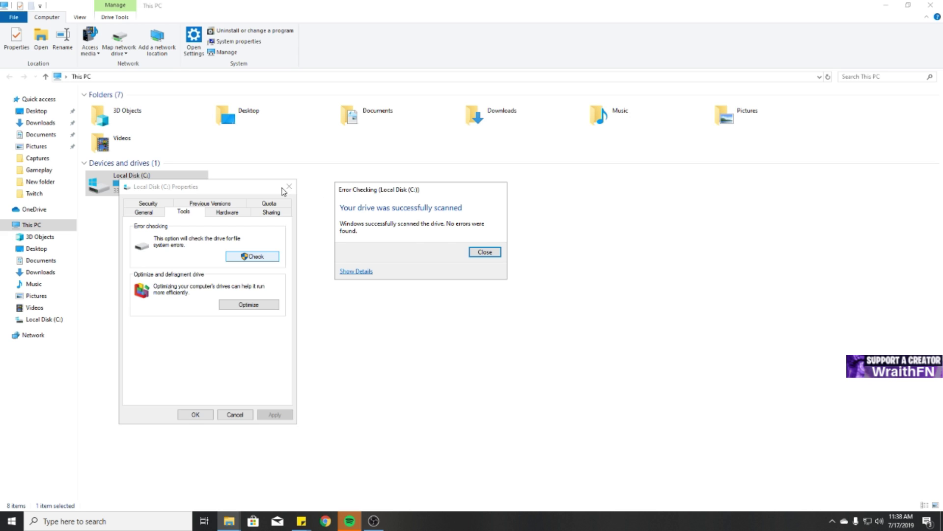
click(479, 252)
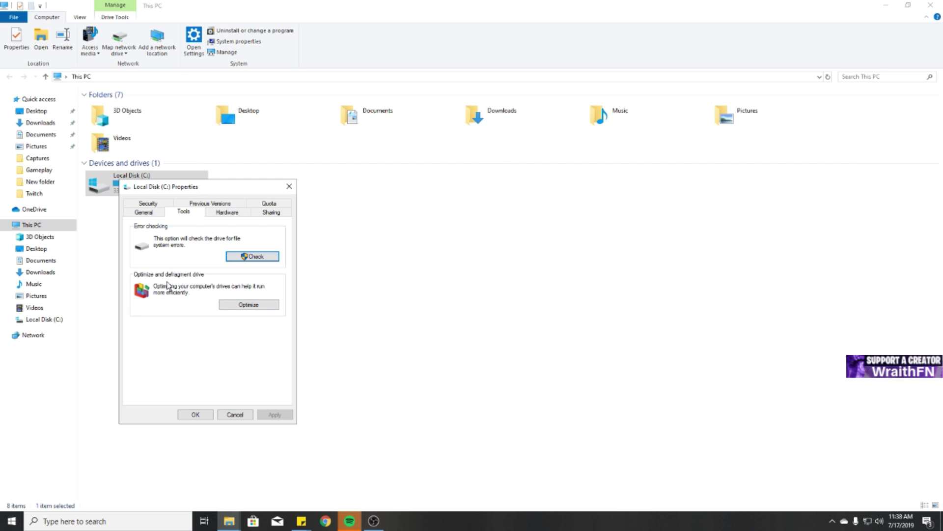
Optimize the C: drive in Optimize Drives, and close the drive's properties and the This PC window.
click(237, 305)
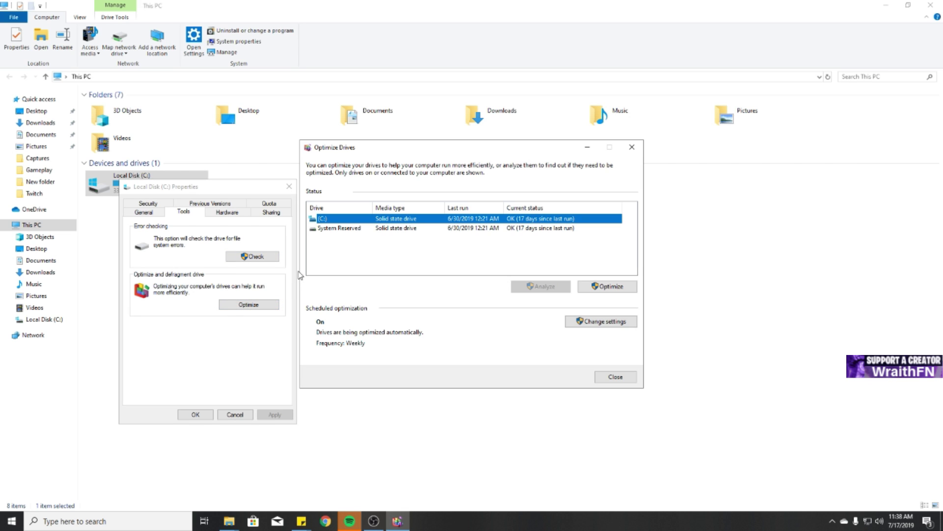
click(611, 286)
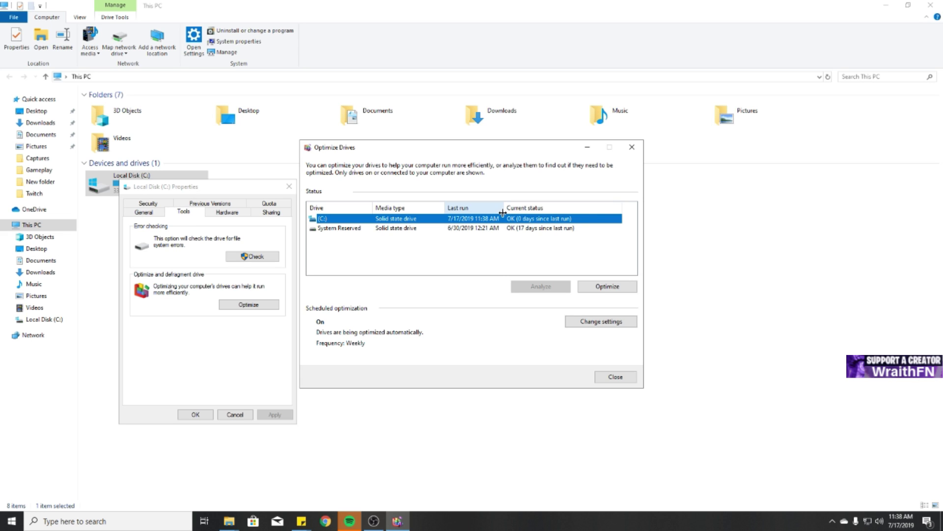
click(632, 376)
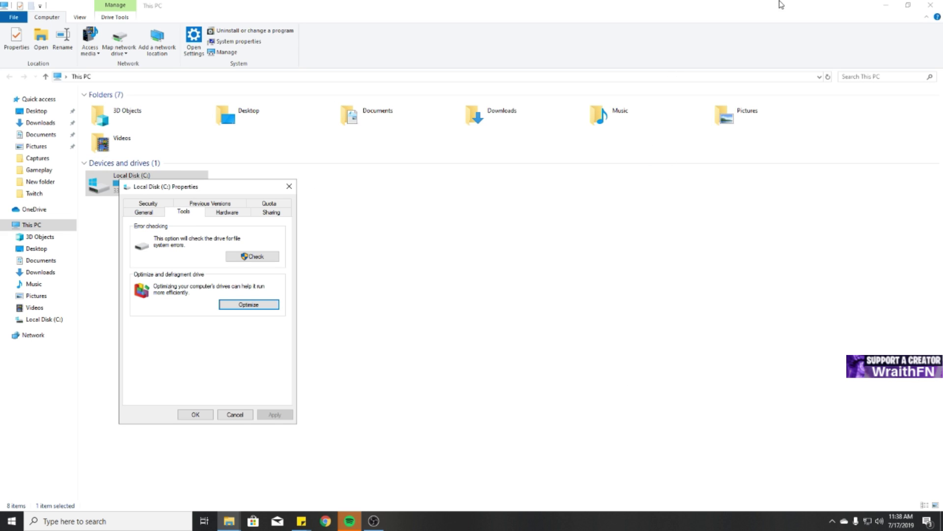
click(289, 187)
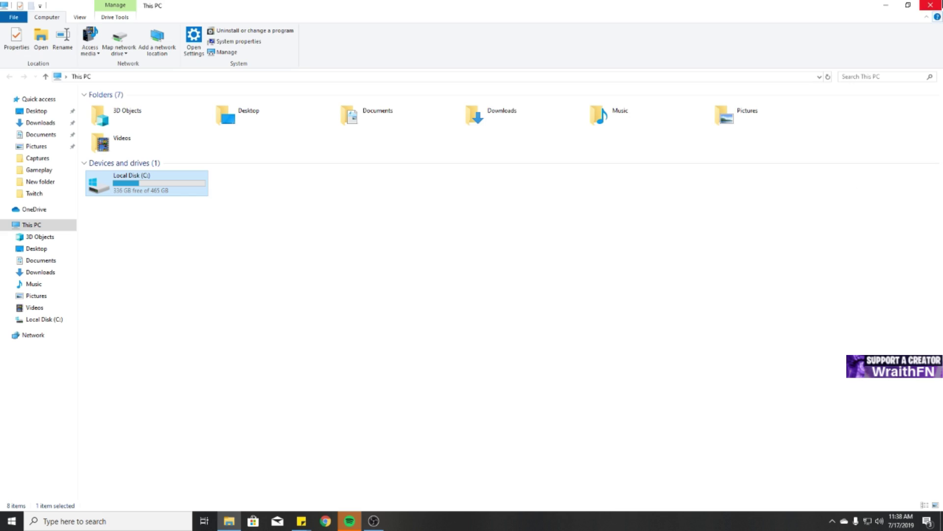
click(930, 5)
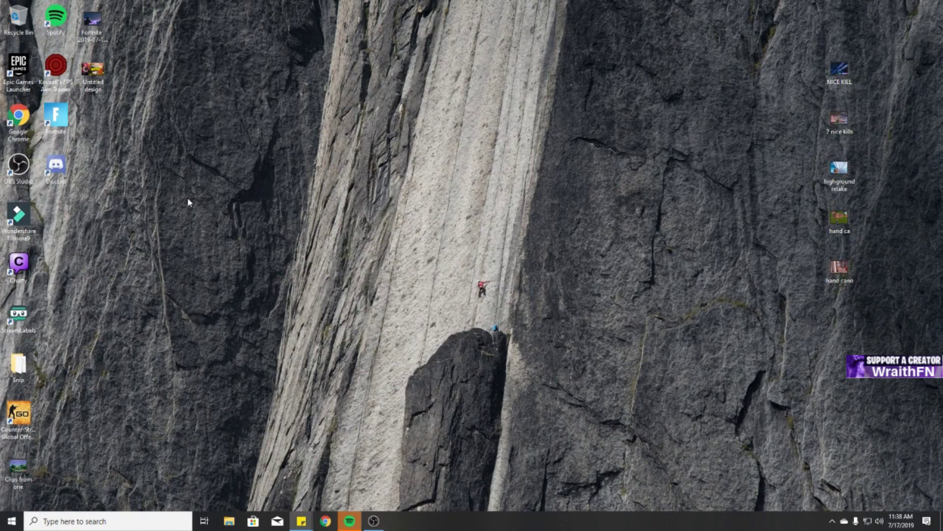
Launch Fortnite from the desktop and continue past the news screen to the lobby.
double_click(50, 113)
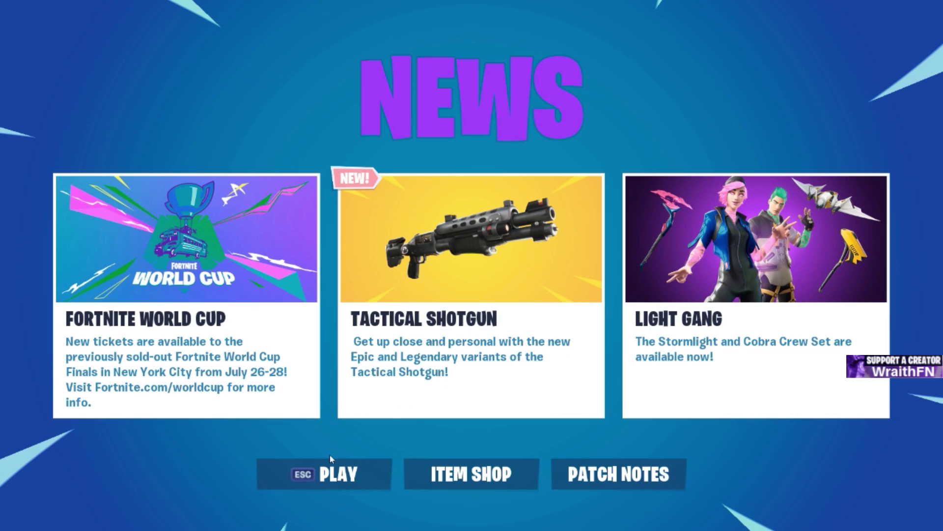
click(330, 467)
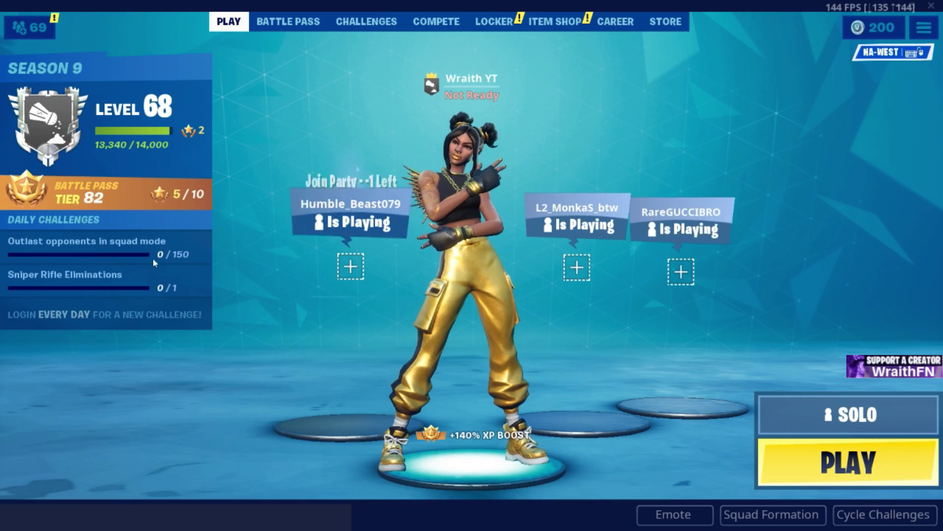
click(494, 22)
click(555, 21)
click(615, 21)
click(555, 21)
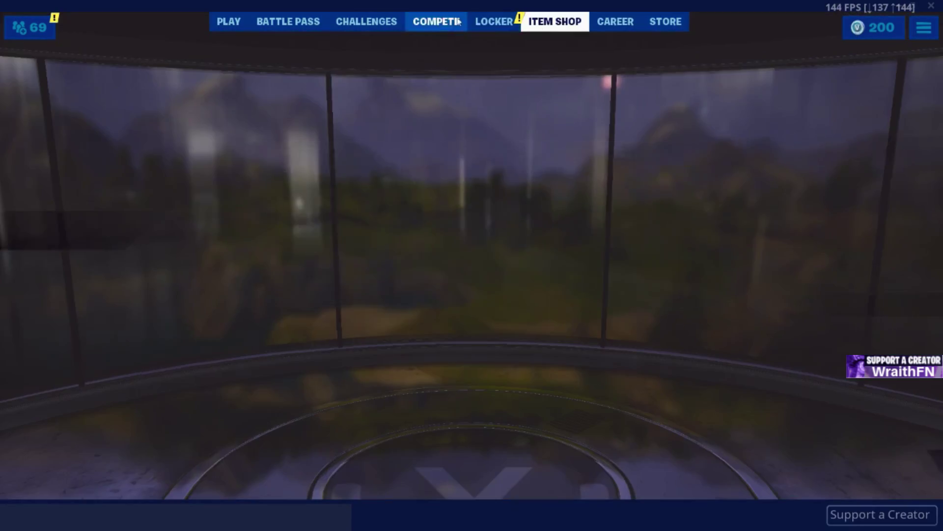
click(367, 21)
click(228, 21)
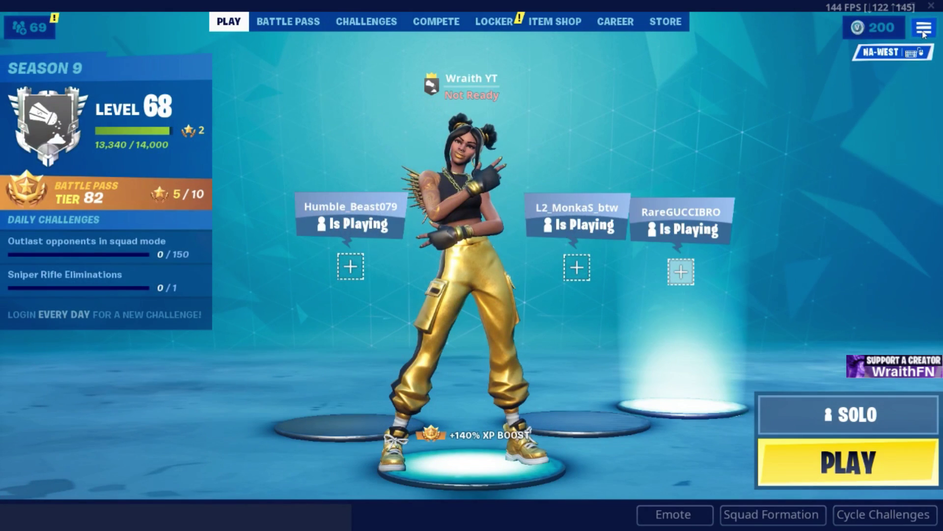
Open Fortnite's video settings, set View Distance to Far, and apply the change.
click(924, 31)
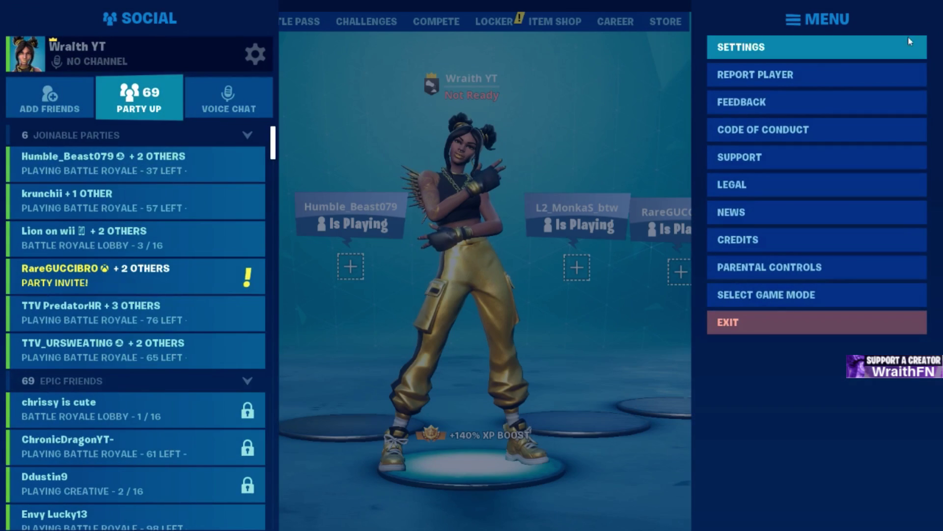
click(798, 45)
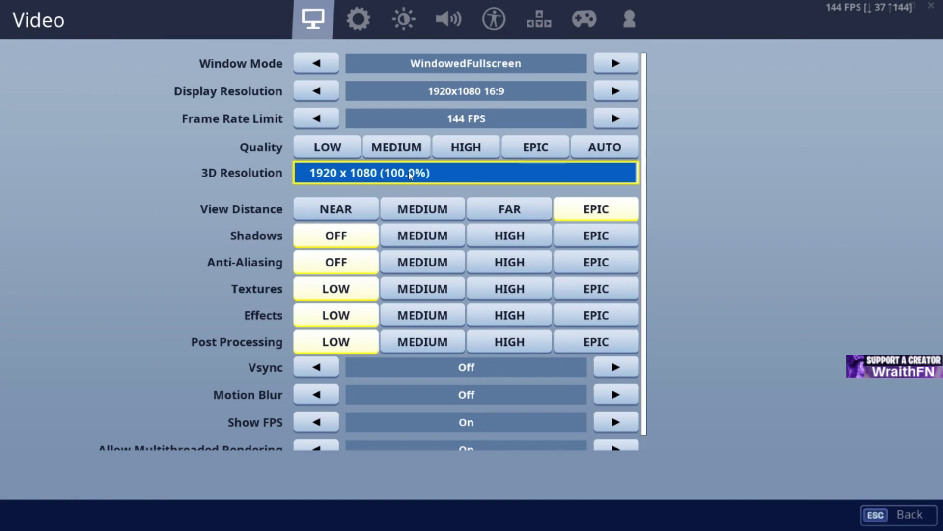
scroll(463, 114, down, 1)
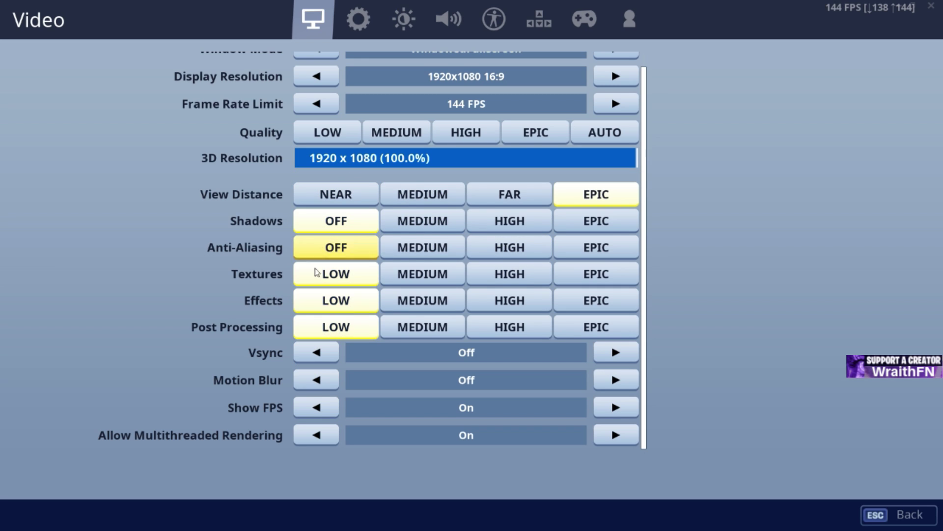
click(510, 194)
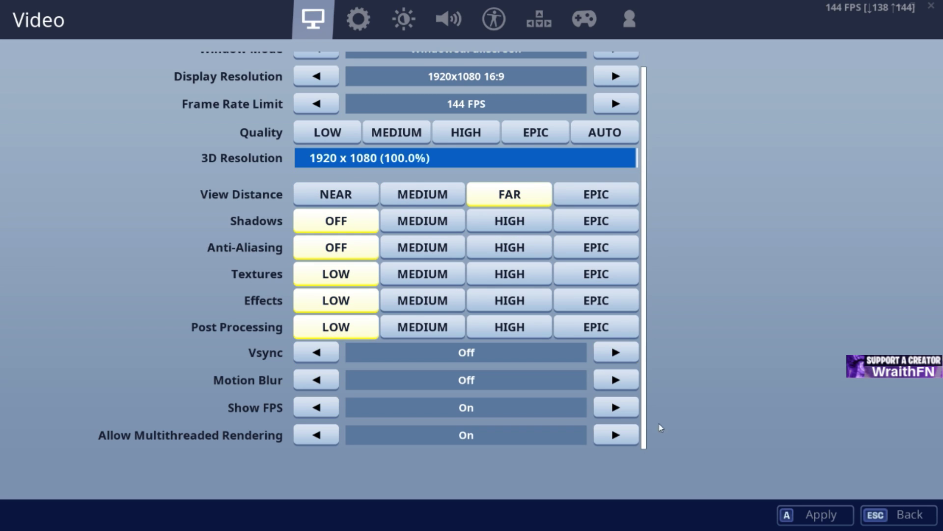
click(815, 512)
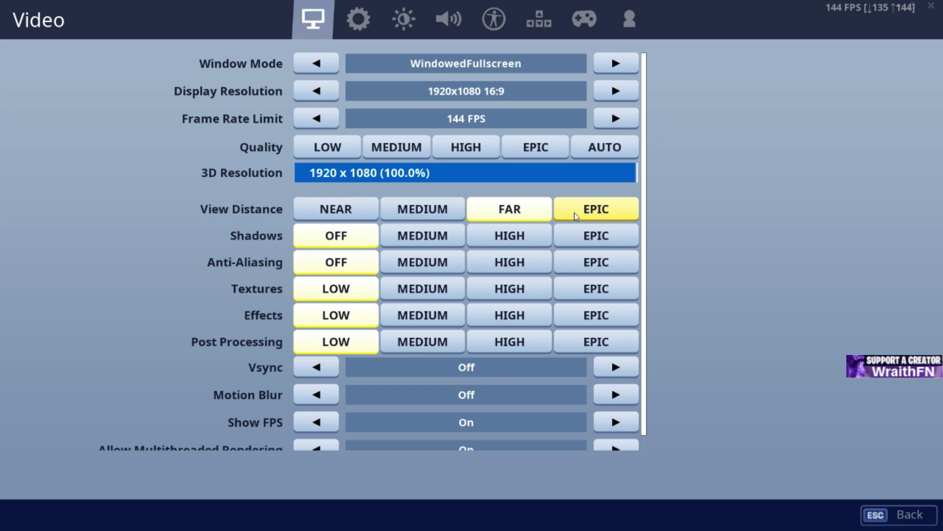
mouse_move(533, 212)
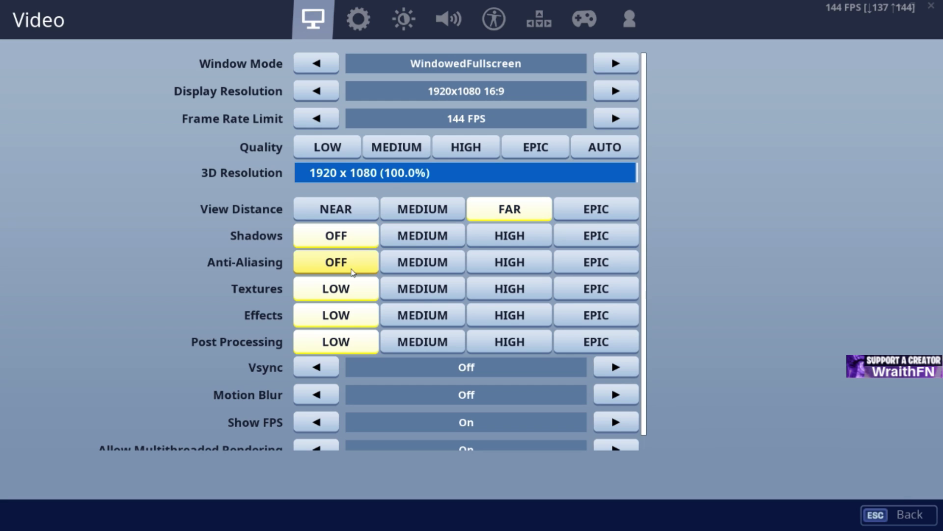
scroll(369, 281, down, 1)
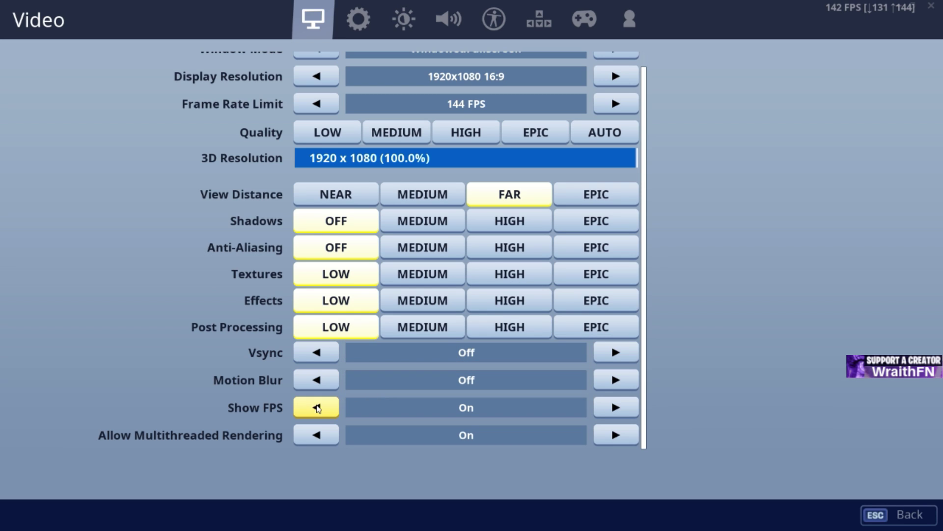
mouse_move(338, 407)
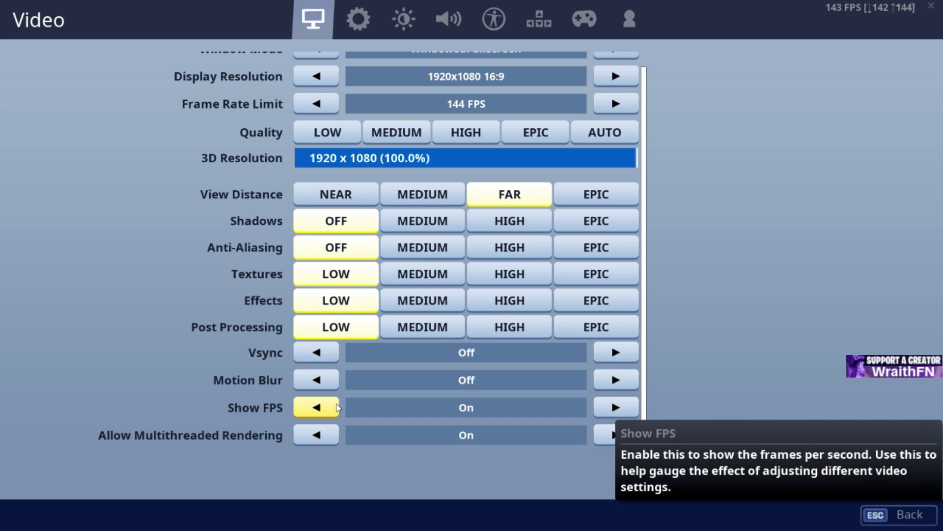